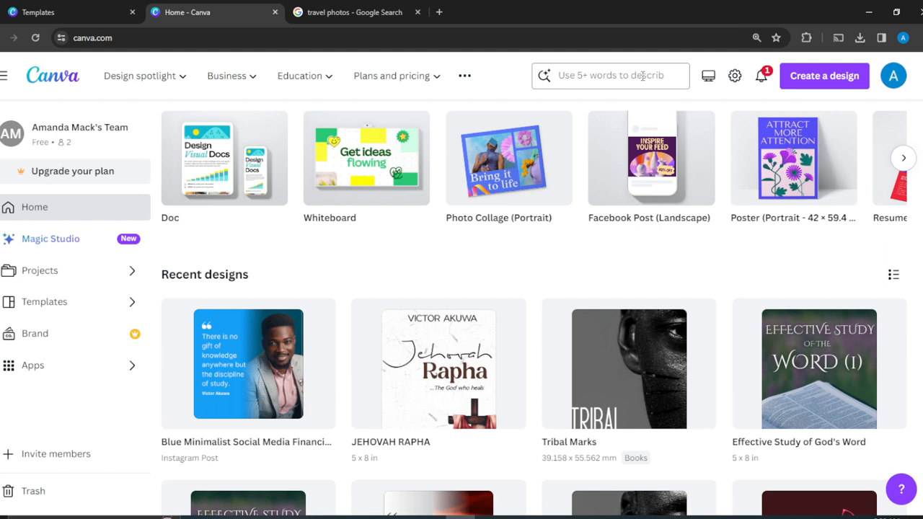
Step: Search Canva templates for 'cohesive brand kit'
click(643, 75)
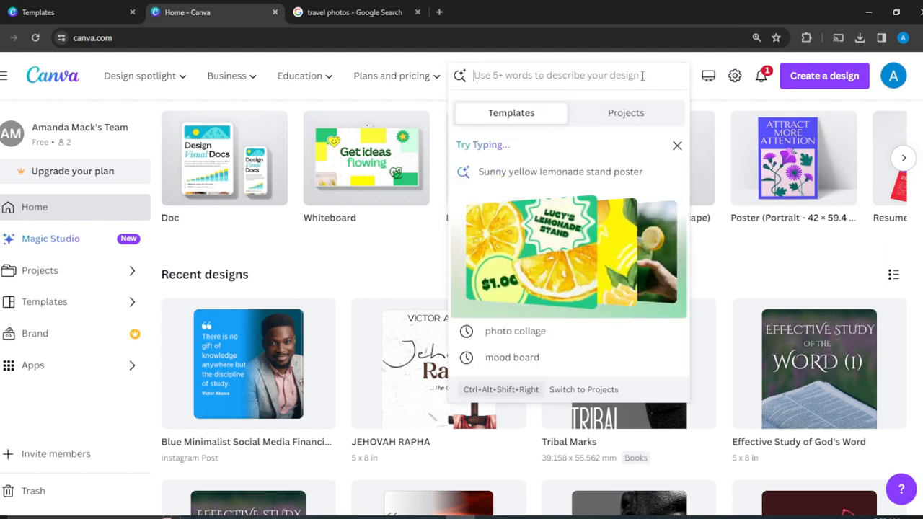
text(cohe)
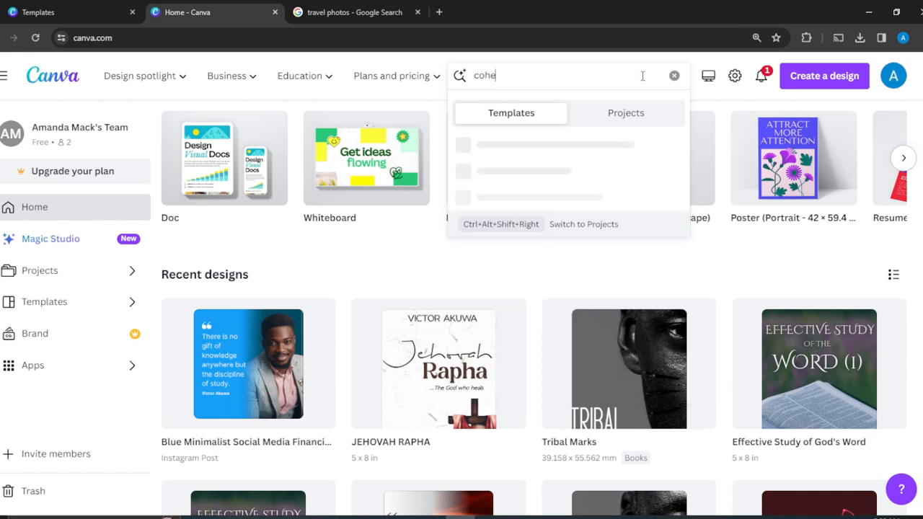
text(sive brand kit)
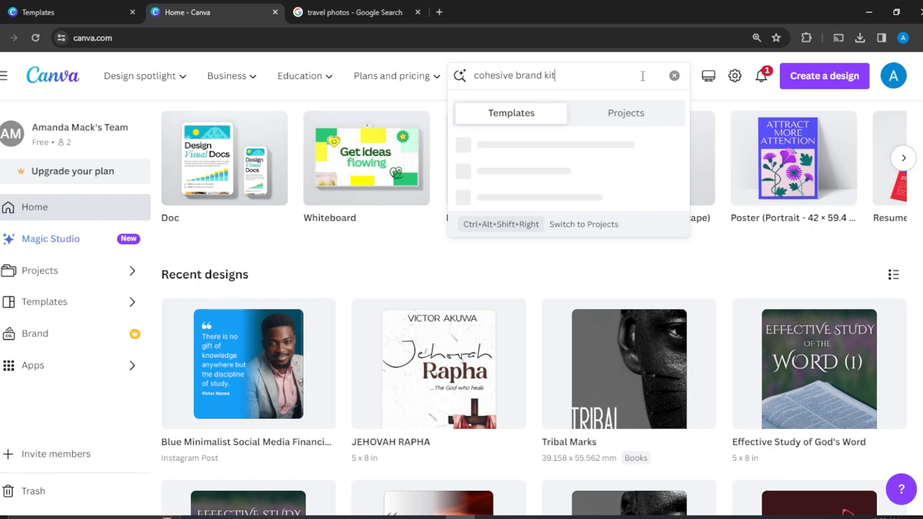
key(Return)
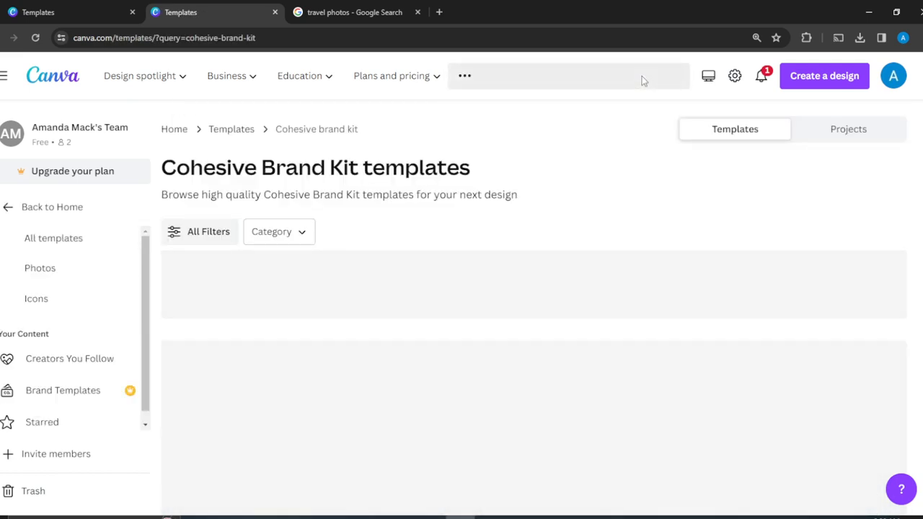
Step: Browse the brand board results and open the Gray Gold Brown Aesthetic Jewelry template
scroll(588, 227, down, 2)
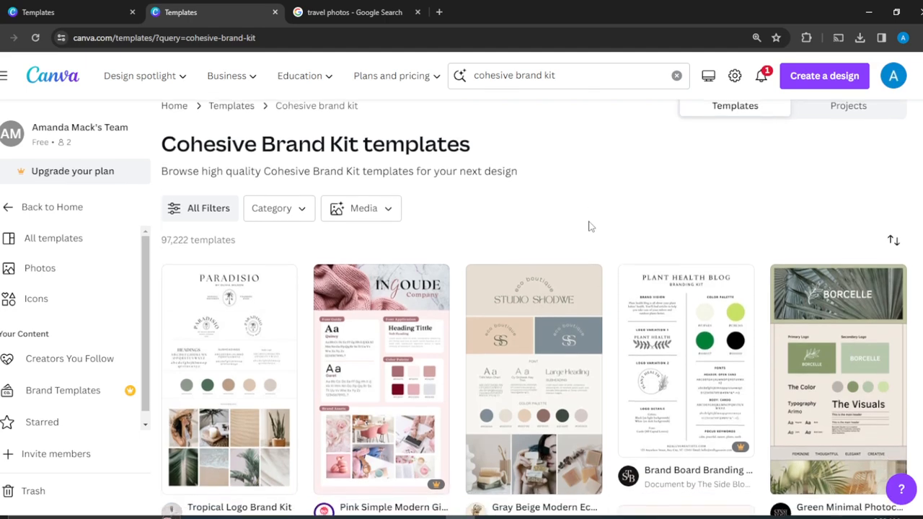
scroll(589, 226, down, 2)
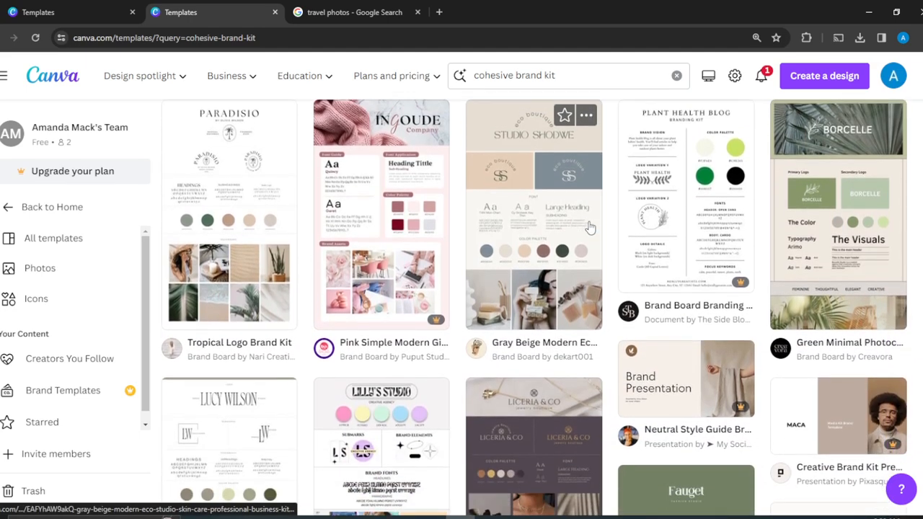
scroll(589, 227, up, 2)
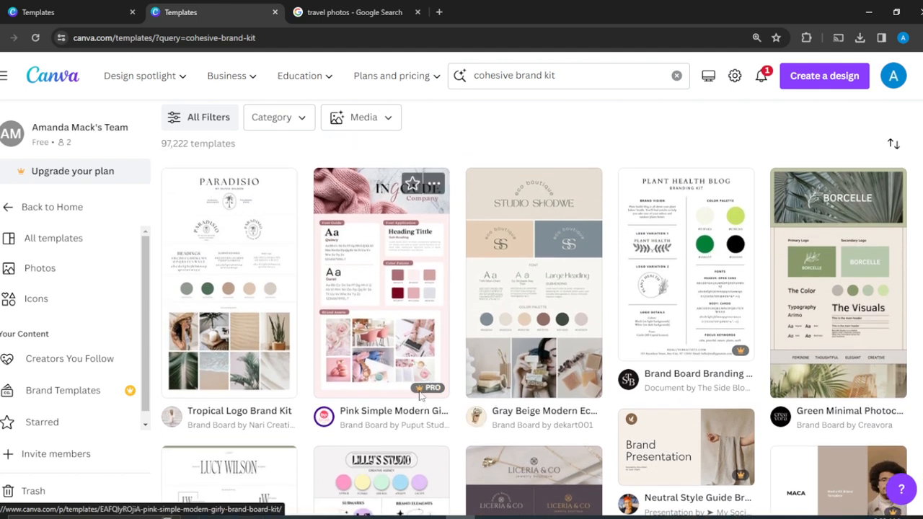
mouse_move(427, 393)
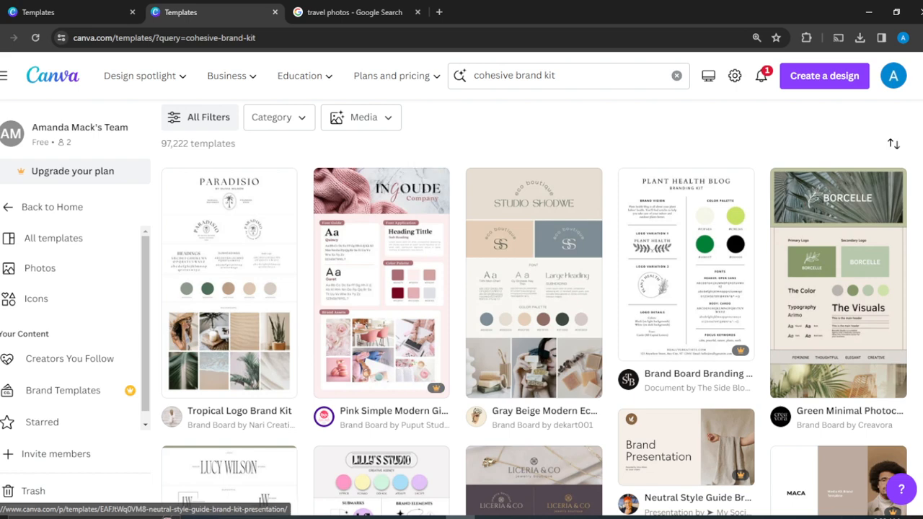
scroll(534, 324, down, 3)
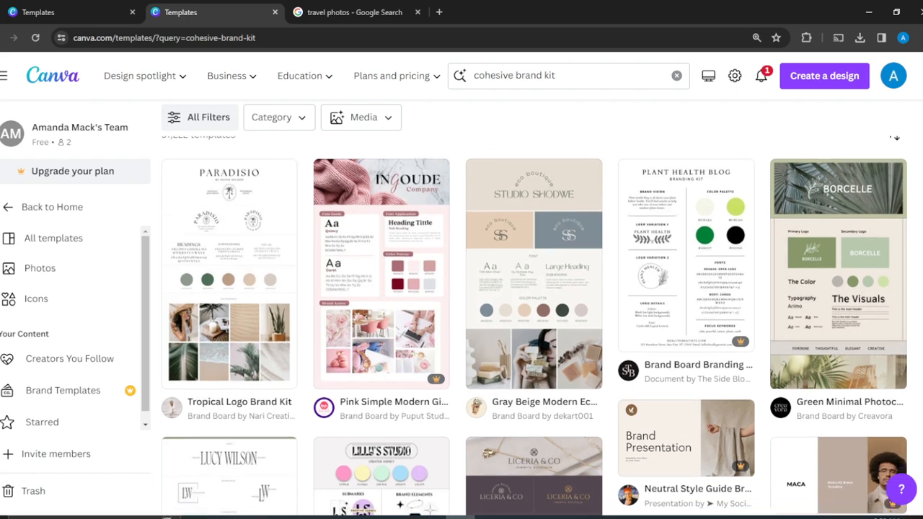
scroll(534, 325, down, 1)
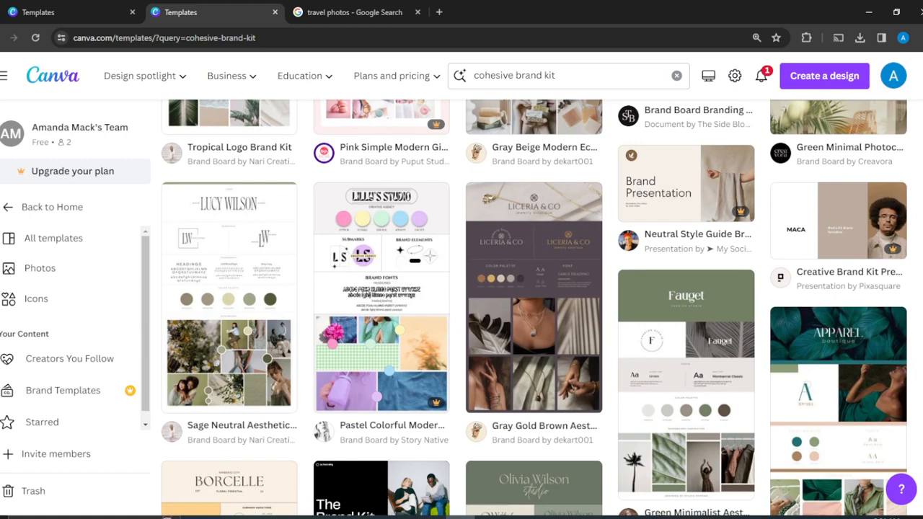
click(545, 331)
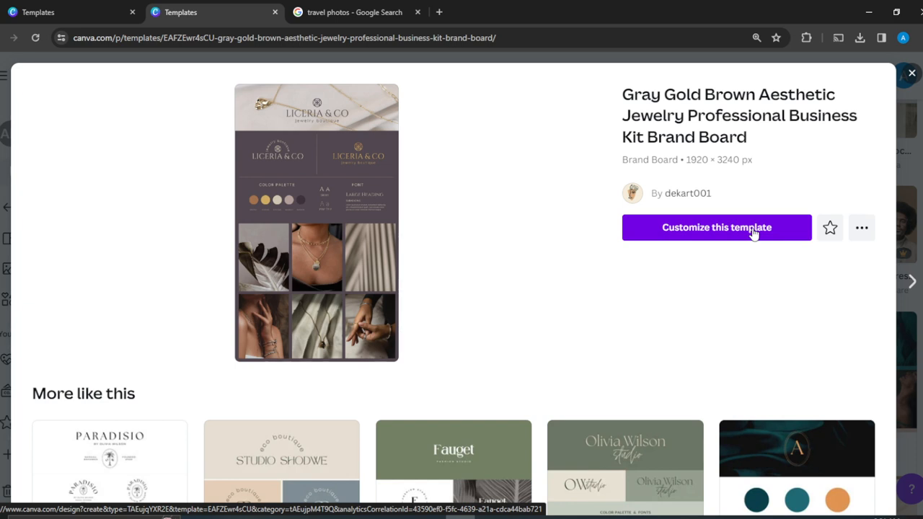
Step: Customize the Gray Gold Brown Aesthetic Jewelry template as a new design
click(707, 229)
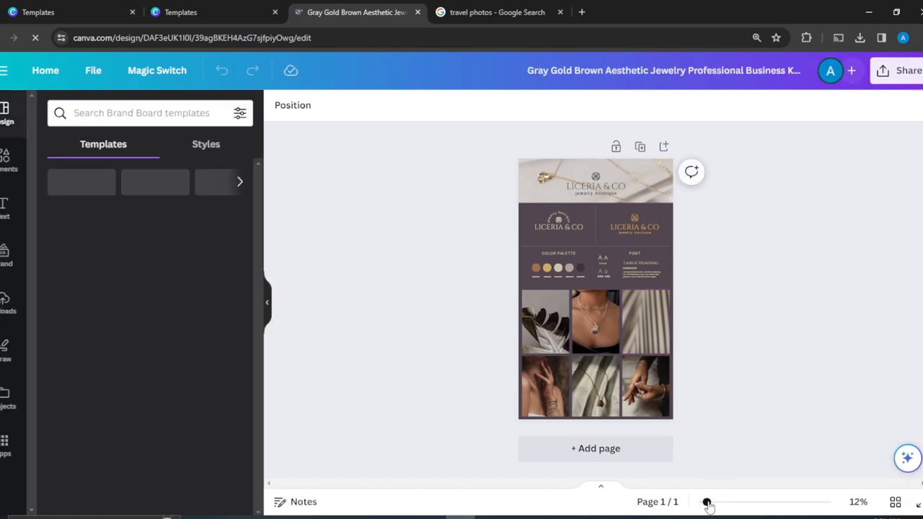
drag(725, 503, 693, 502)
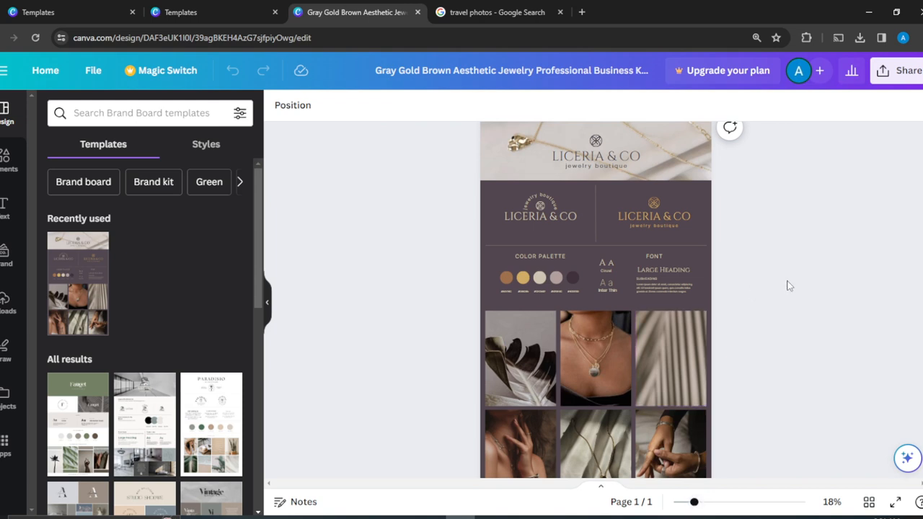
scroll(787, 287, up, 1)
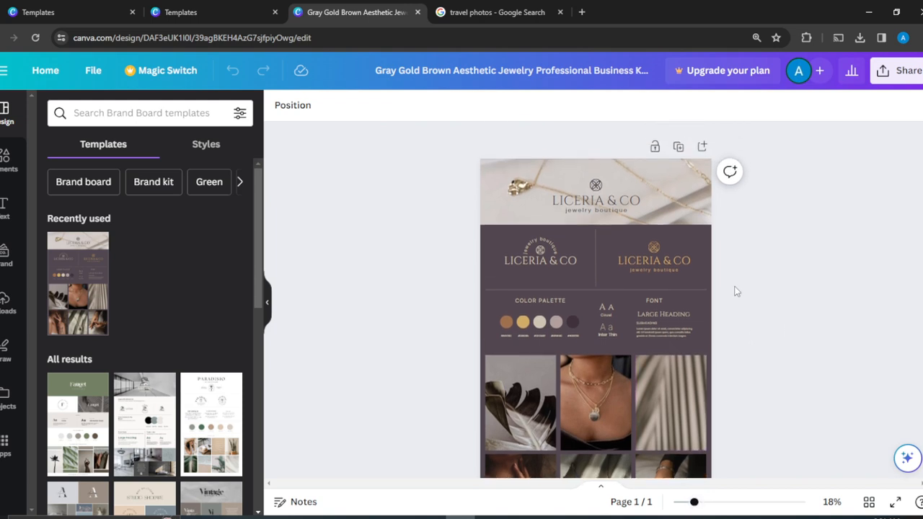
double_click(600, 203)
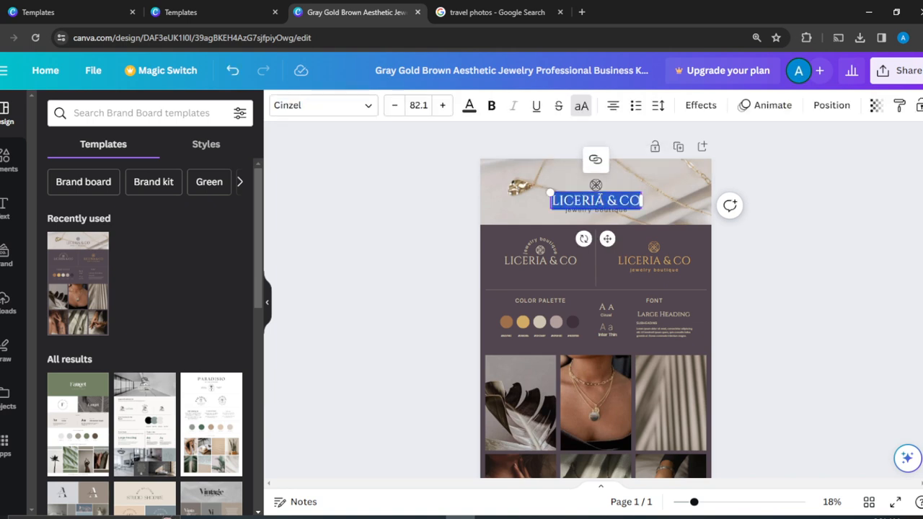
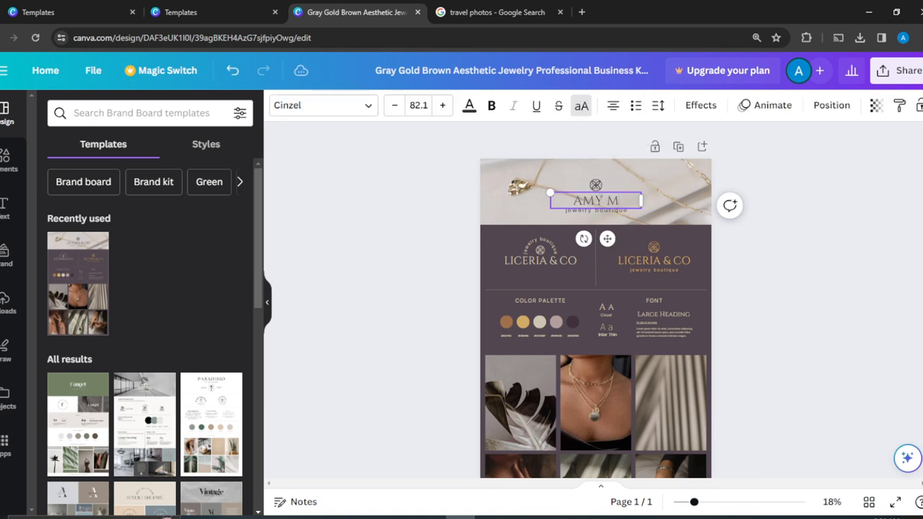
click(782, 172)
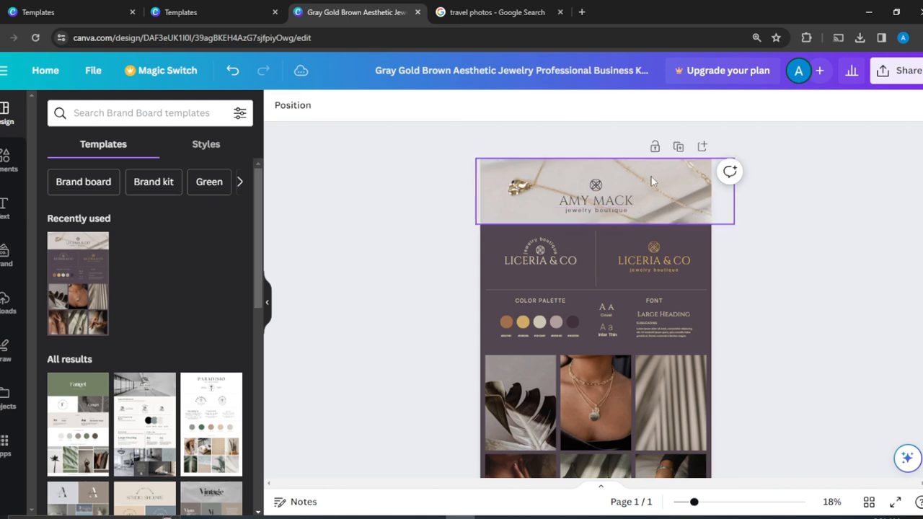
Step: Replace the jewelry boutique tagline with 'Books'
click(620, 216)
click(622, 211)
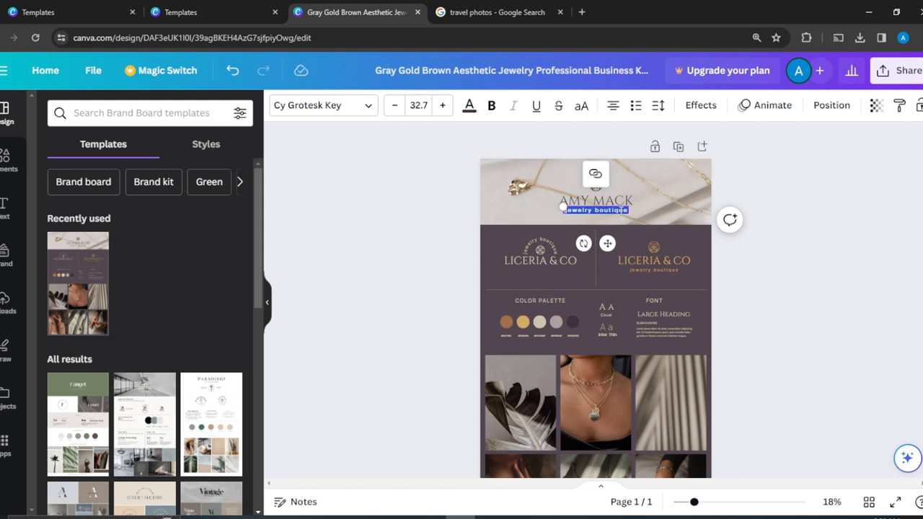
key(BackSpace)
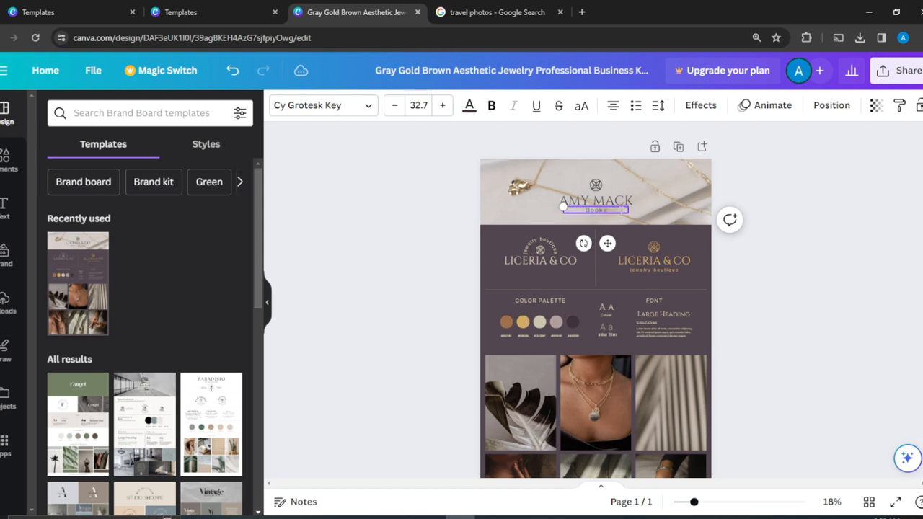
click(793, 253)
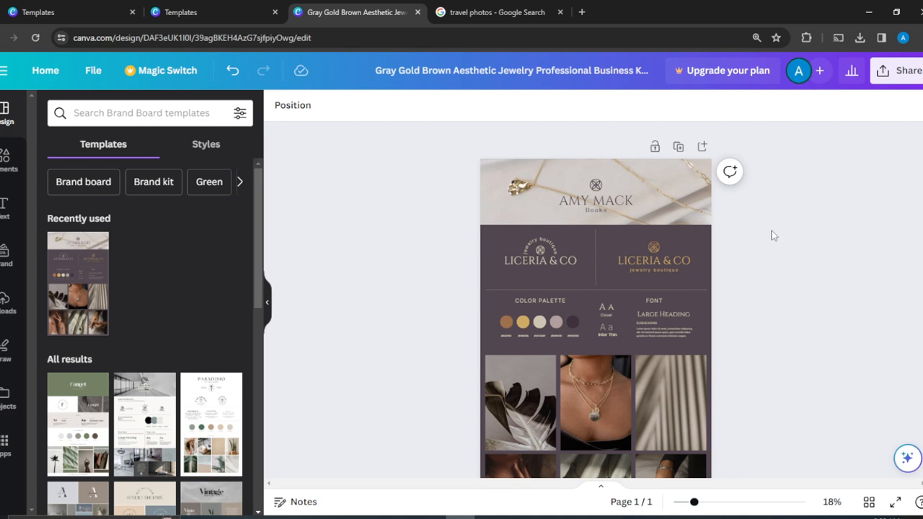
scroll(773, 235, down, 3)
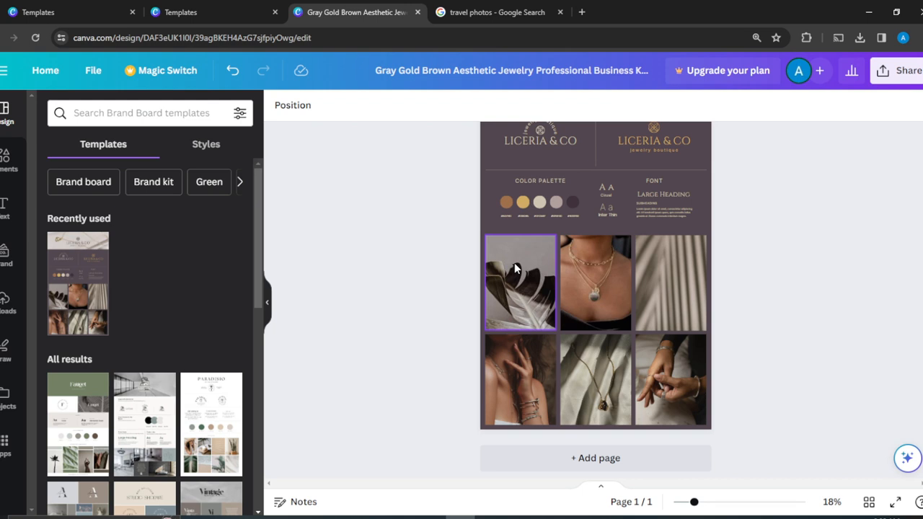
Step: From Uploads, place the Jehovah Rapha image in the top-left photo frame
click(13, 312)
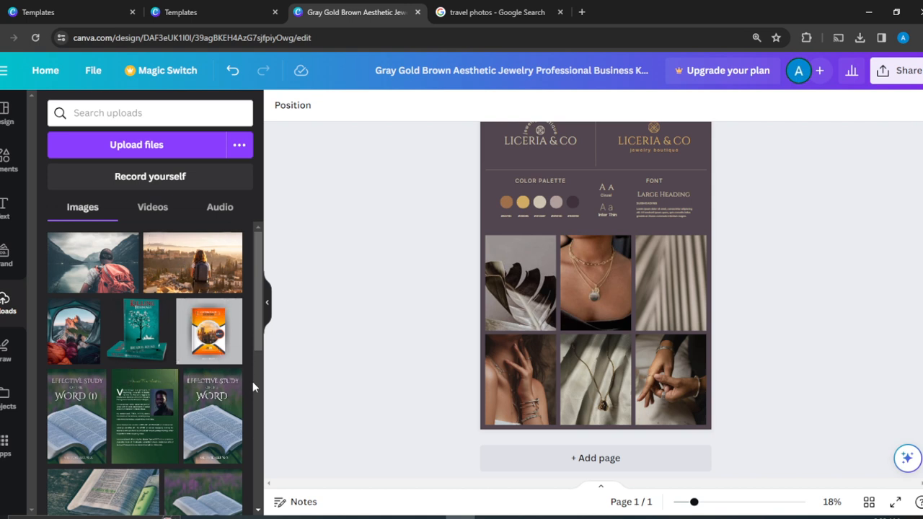
click(261, 508)
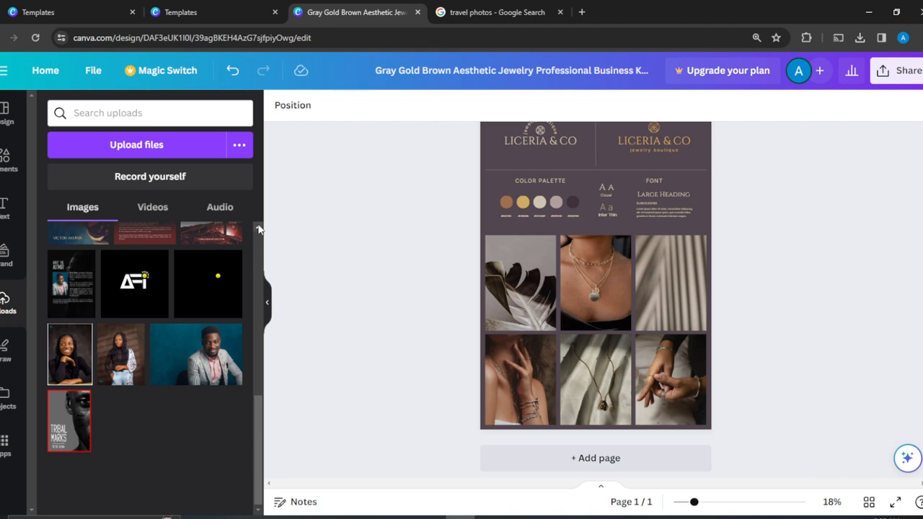
scroll(260, 229, up, 2)
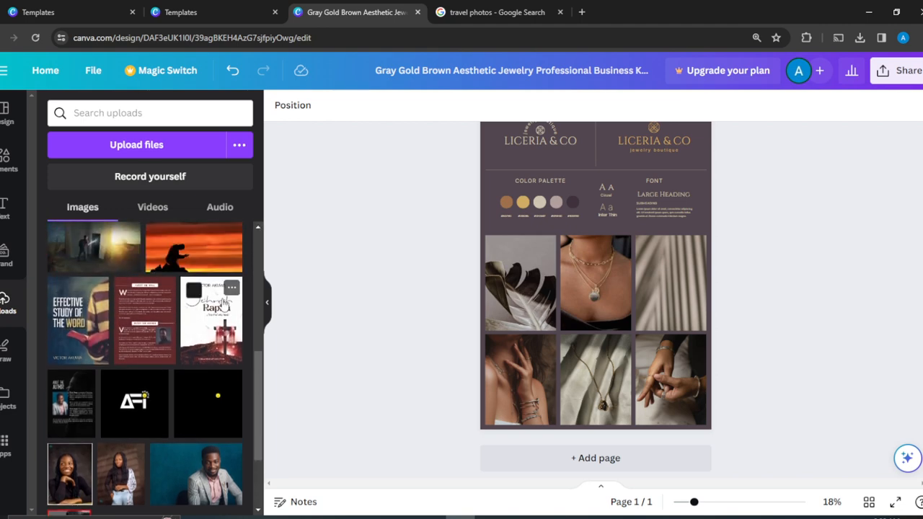
drag(225, 306, 492, 290)
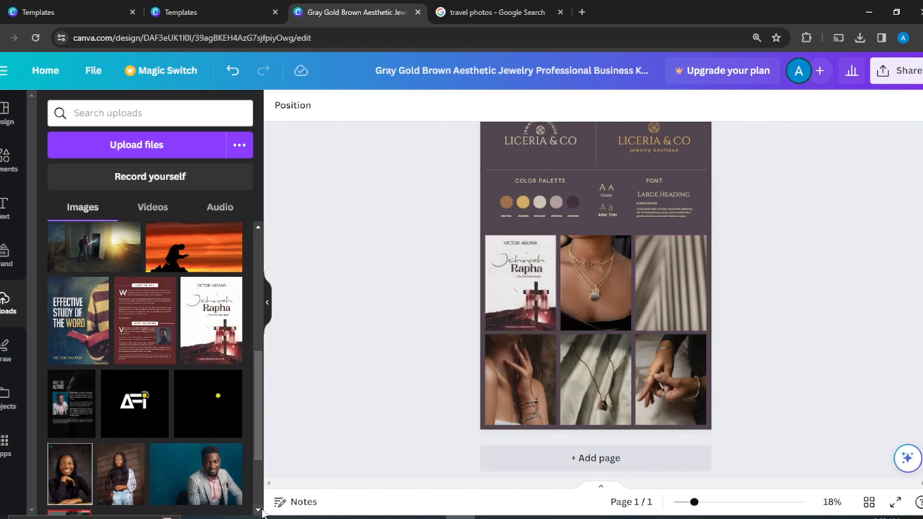
Step: Fill the top-middle frame with an upload and the top-right frame with the Word (I) image
scroll(262, 511, down, 3)
drag(68, 443, 606, 307)
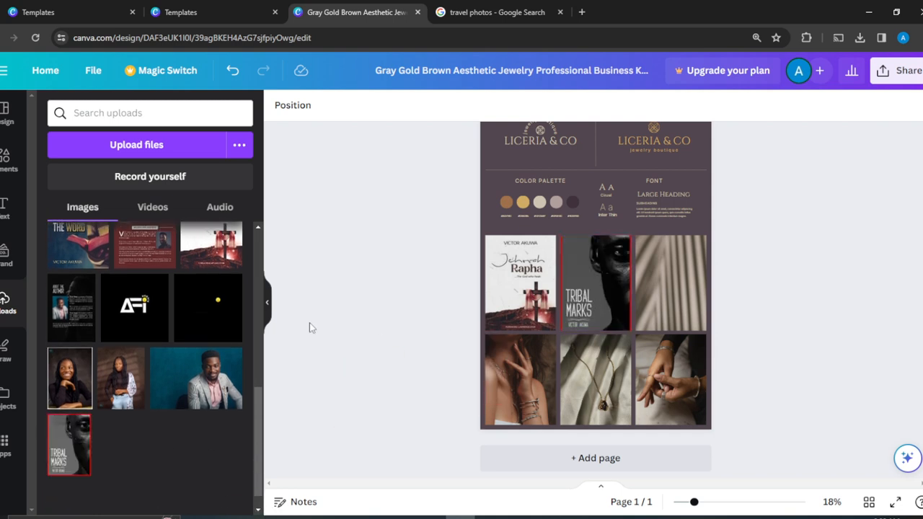
click(258, 228)
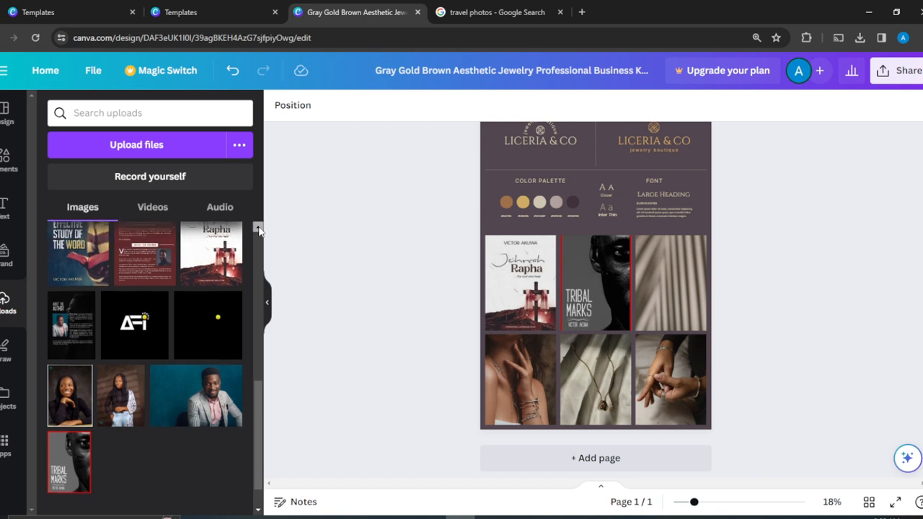
scroll(258, 230, up, 5)
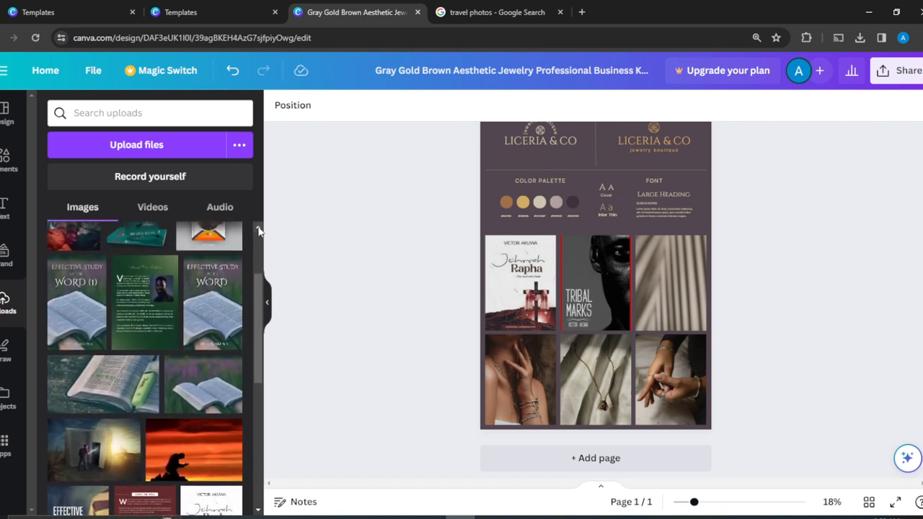
scroll(258, 230, up, 2)
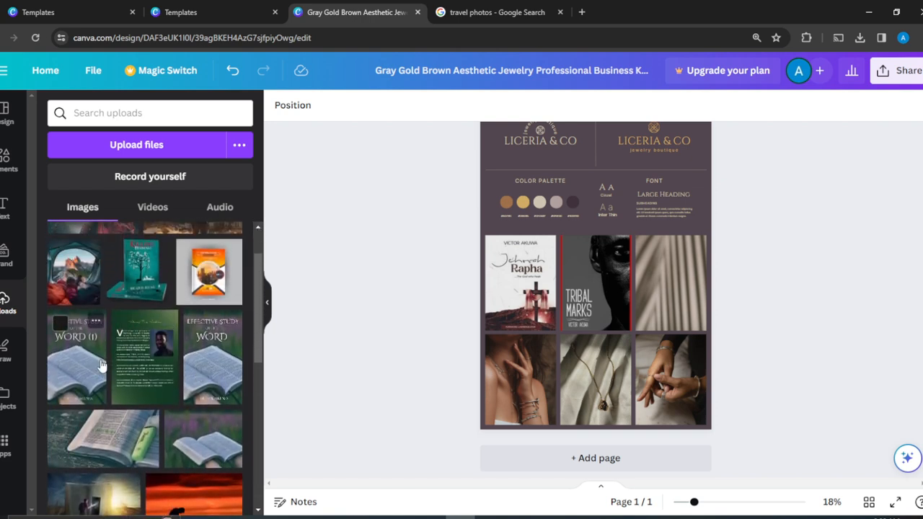
drag(90, 366, 661, 286)
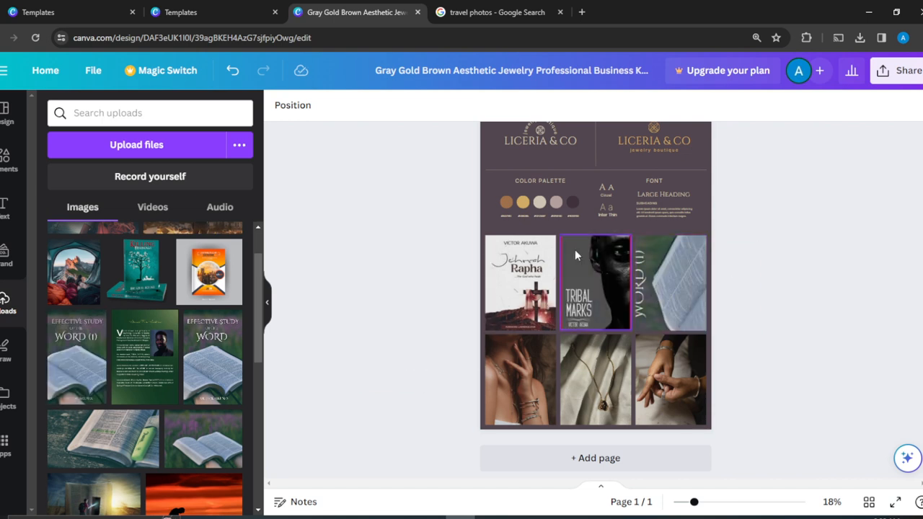
Step: Try and reframe the Word (I) image top-right, then undo back to the curtain photo
click(233, 72)
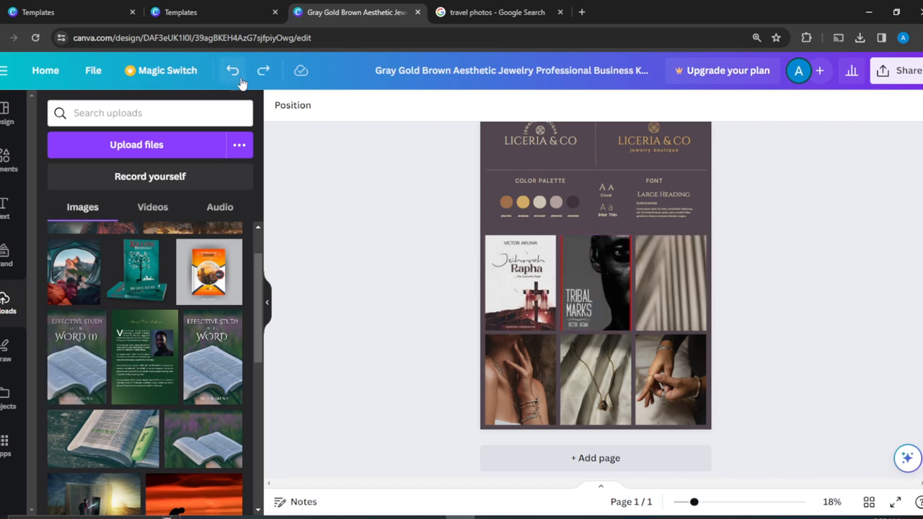
drag(86, 350, 592, 272)
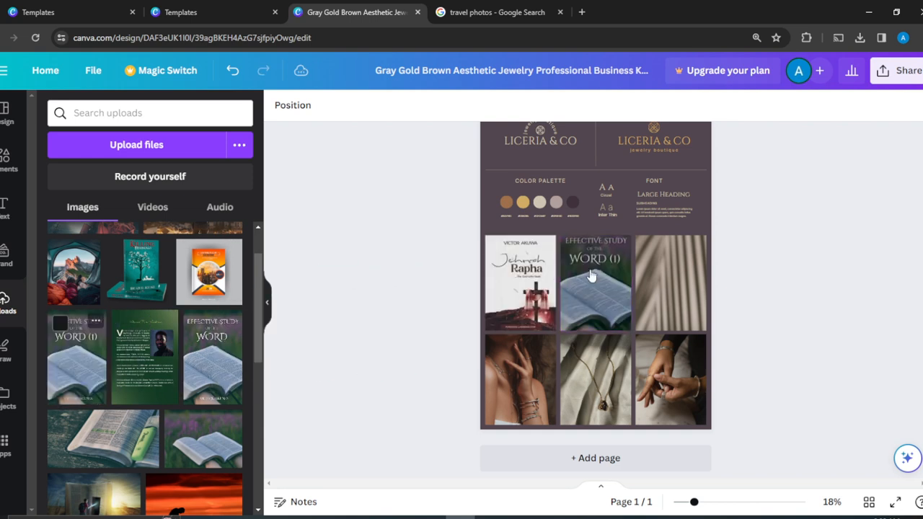
click(233, 67)
click(167, 320)
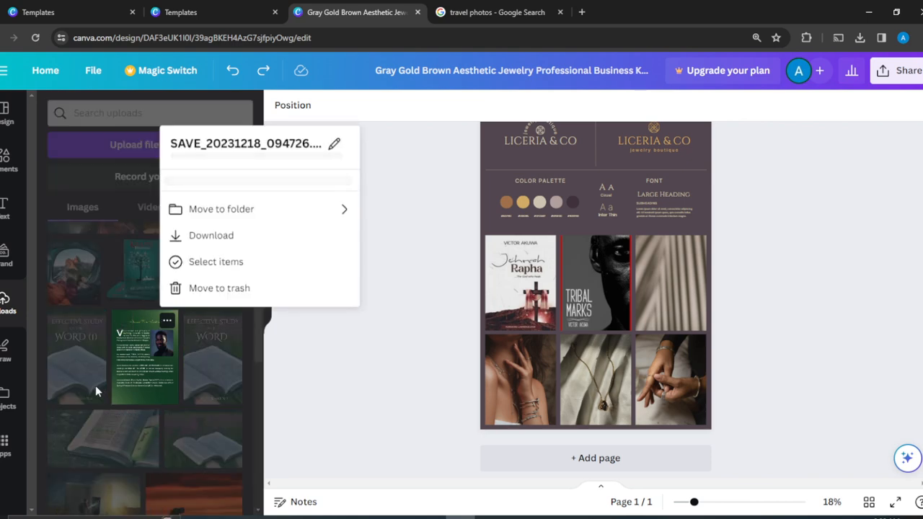
click(410, 349)
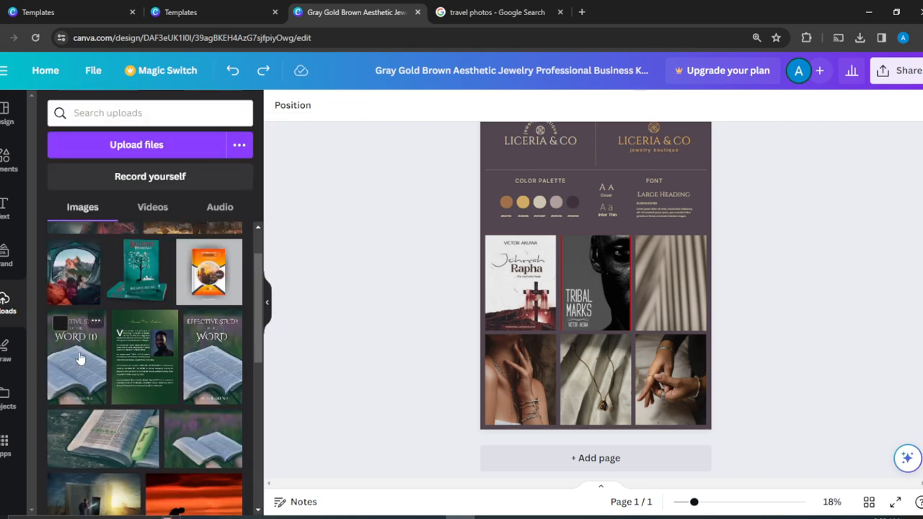
drag(76, 359, 647, 284)
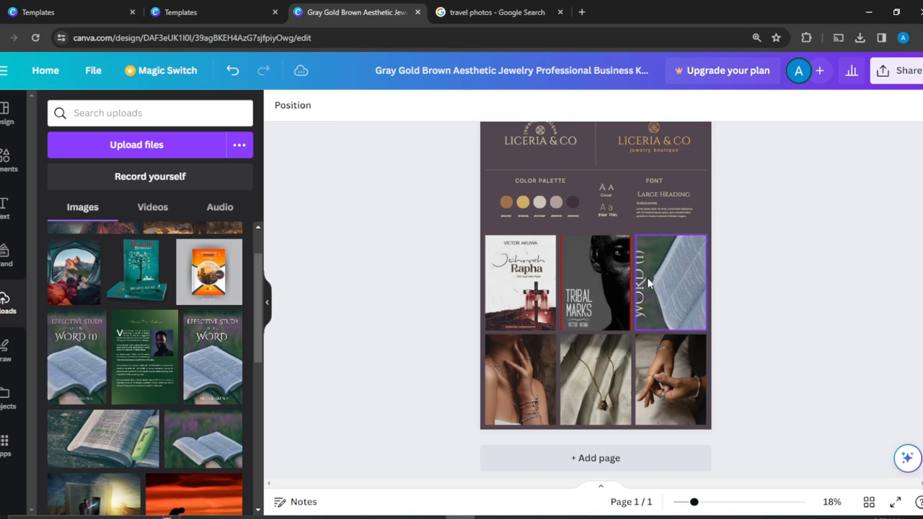
double_click(647, 282)
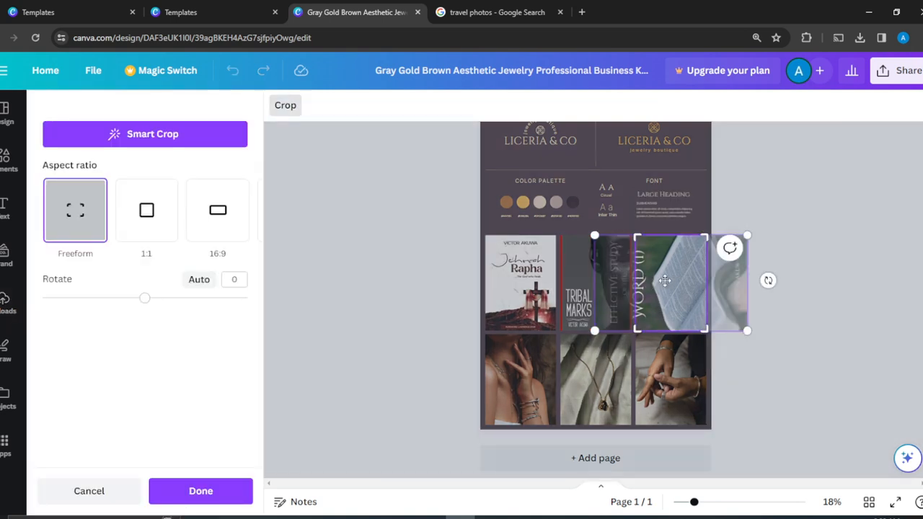
drag(664, 282, 634, 292)
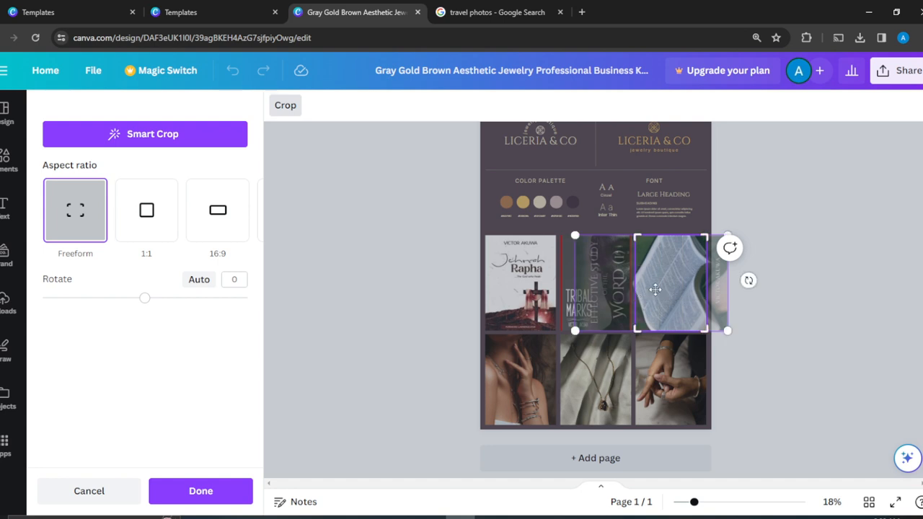
click(784, 226)
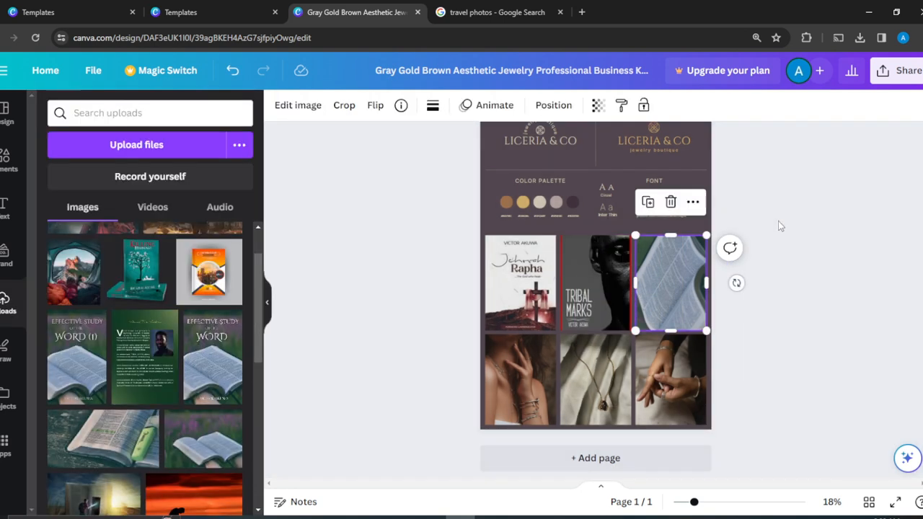
click(232, 70)
click(232, 70)
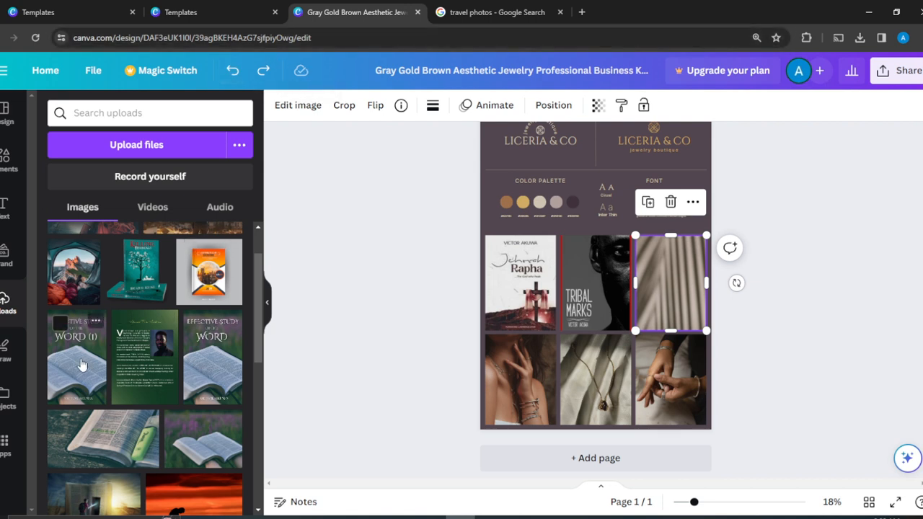
Step: Put the Word (I) image bottom-left and the open-Bible photo in the top-right frame
drag(83, 366, 511, 371)
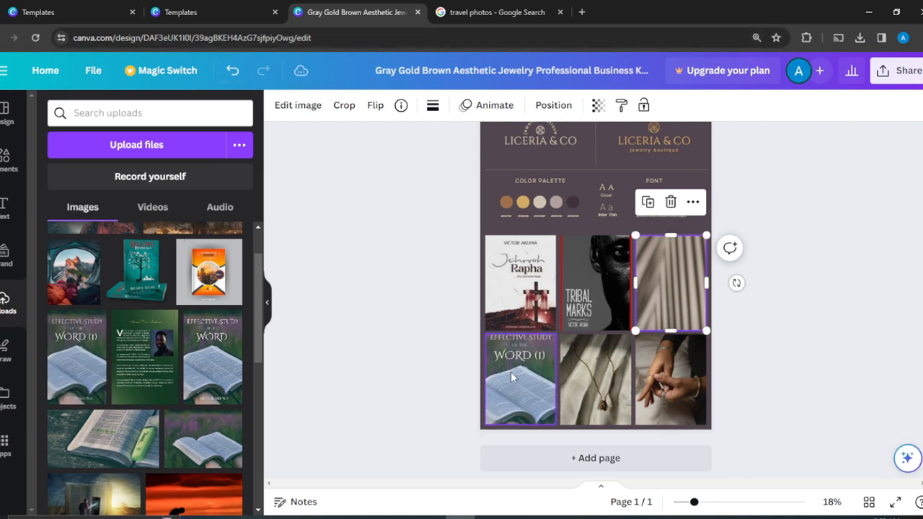
double_click(511, 371)
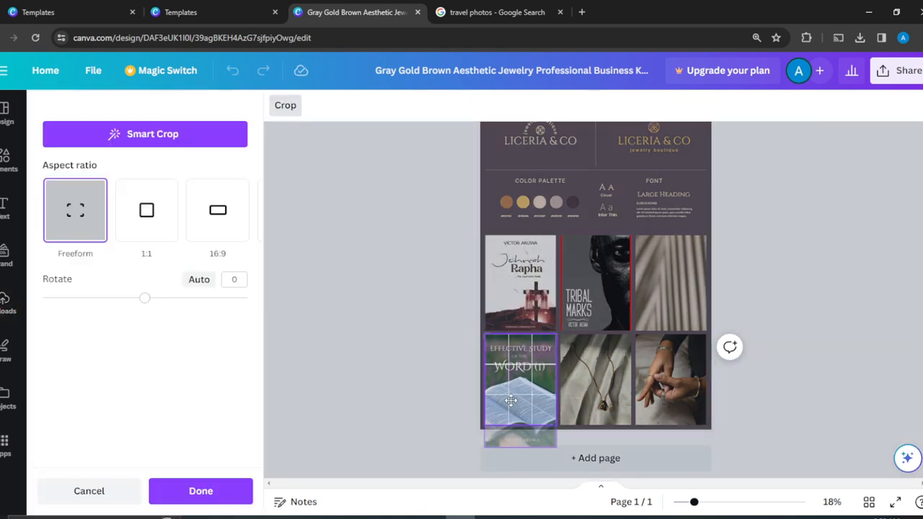
click(849, 188)
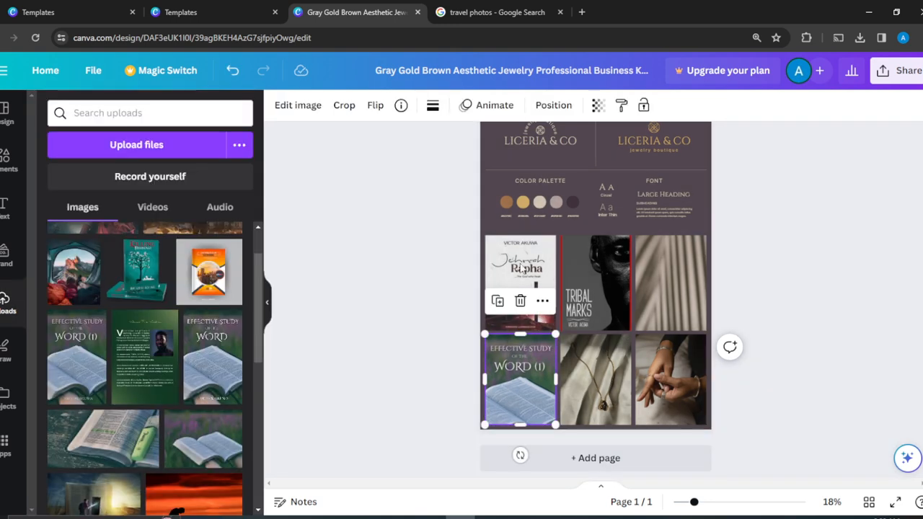
drag(145, 455, 727, 304)
drag(184, 454, 677, 254)
click(859, 202)
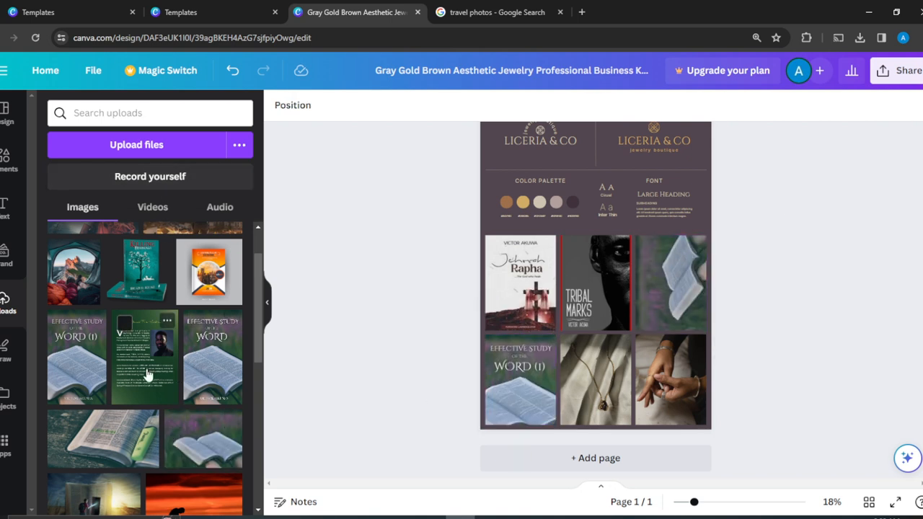
Step: Place the green page bottom-middle and the maroon page in the bottom-right frame
drag(147, 375, 543, 397)
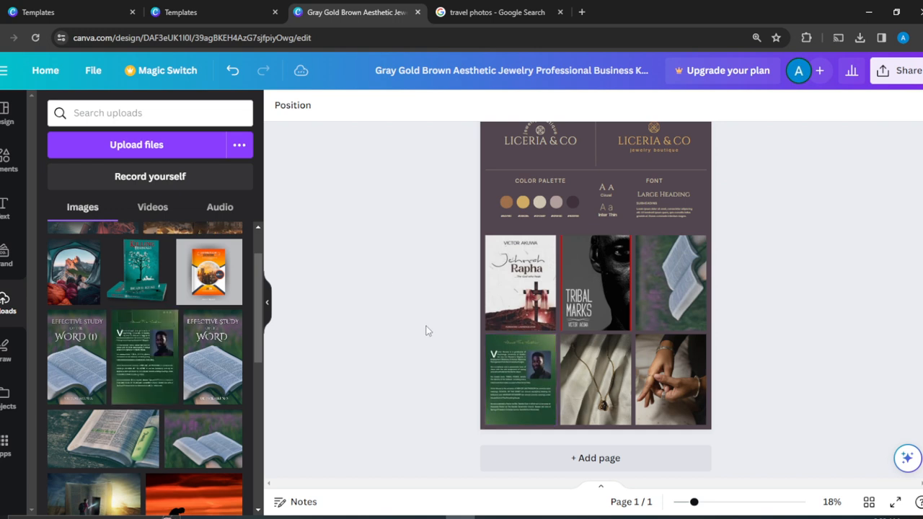
click(233, 70)
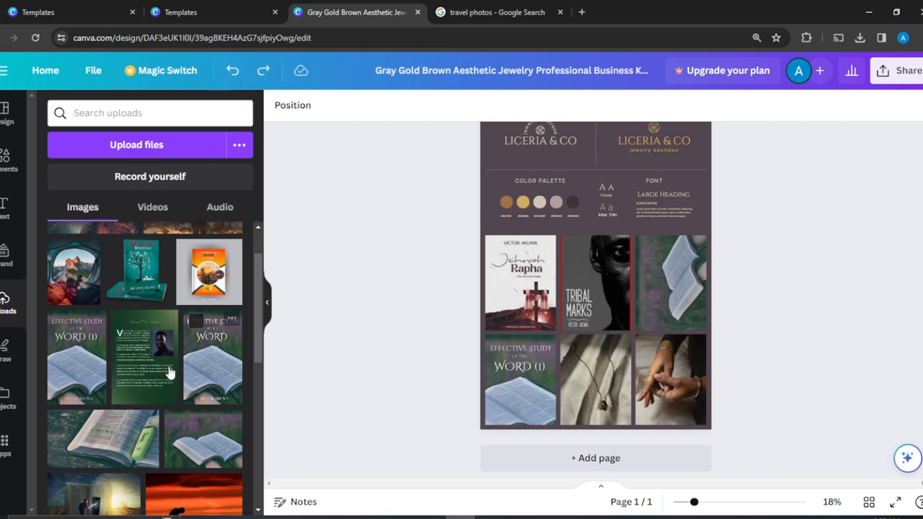
drag(145, 363, 573, 399)
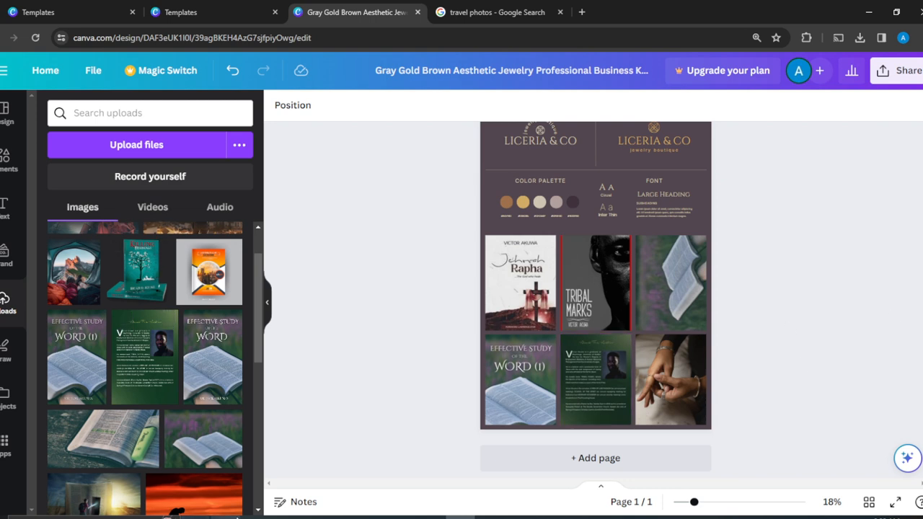
click(258, 510)
scroll(144, 476, down, 5)
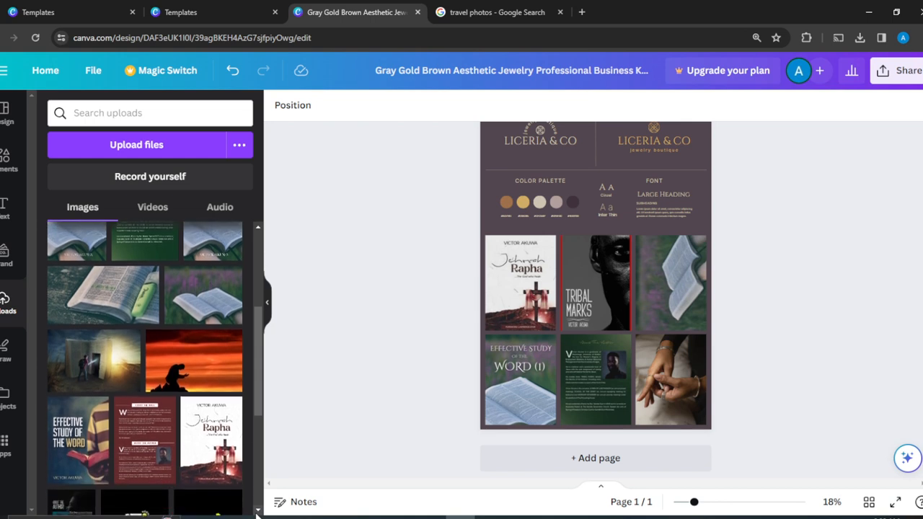
drag(137, 415, 600, 417)
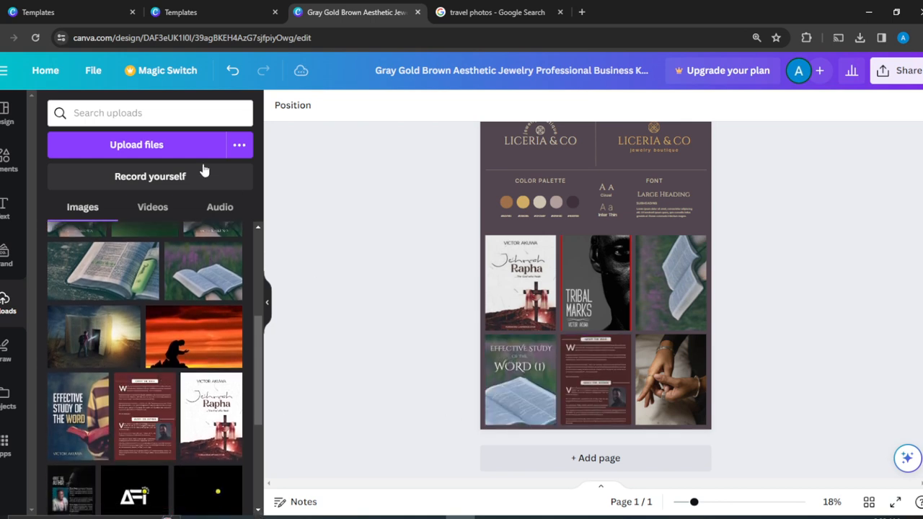
click(232, 70)
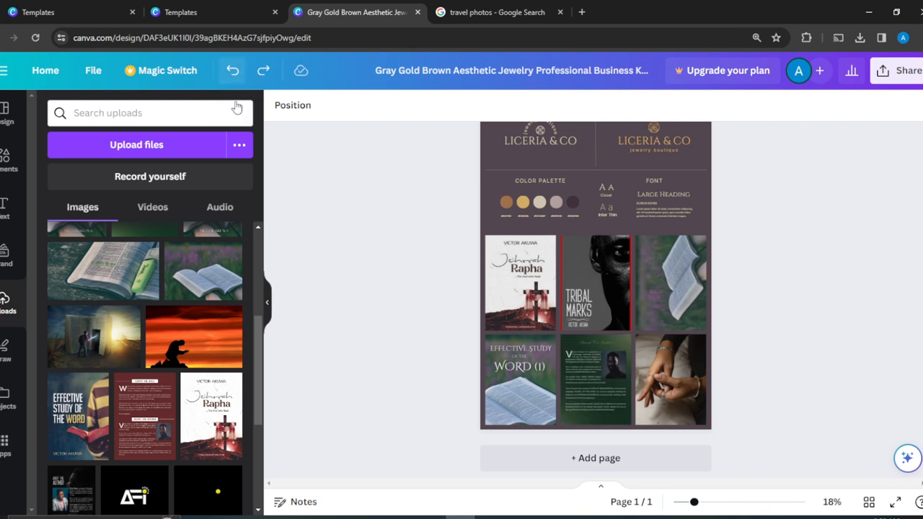
drag(133, 412, 665, 390)
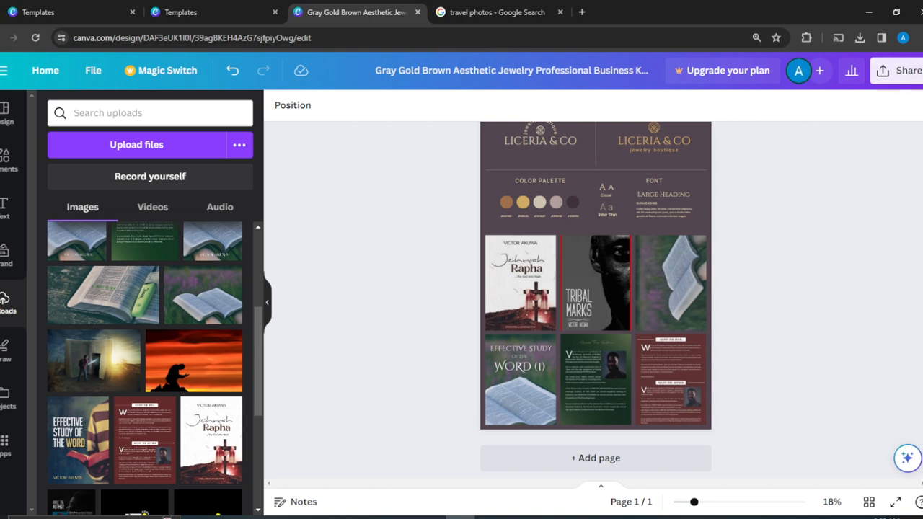
scroll(596, 300, up, 2)
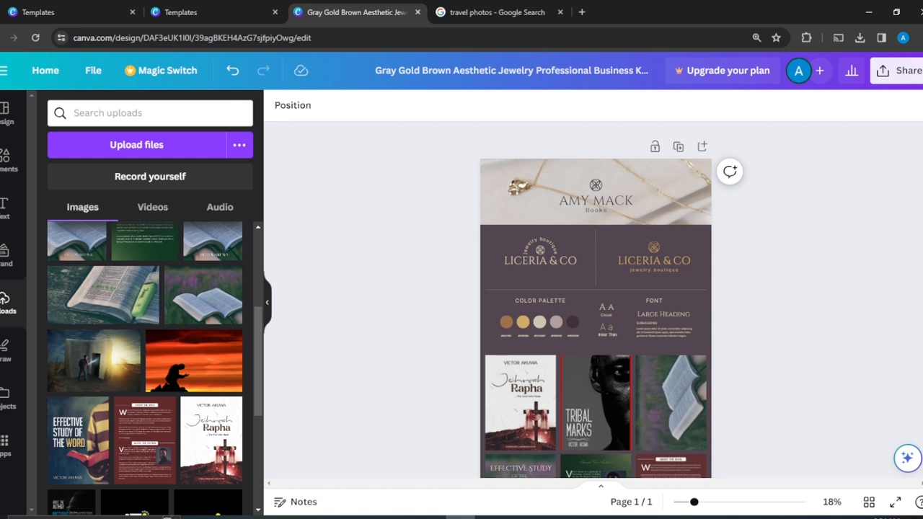
click(554, 322)
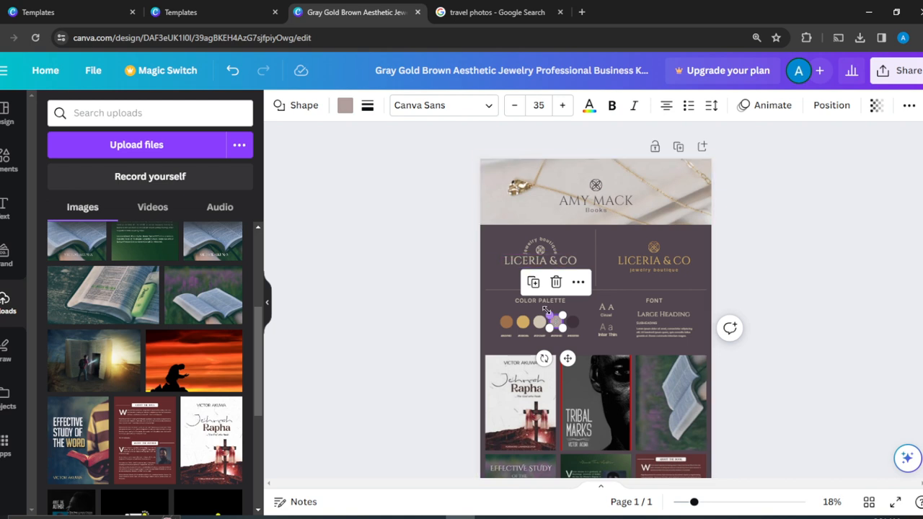
click(849, 244)
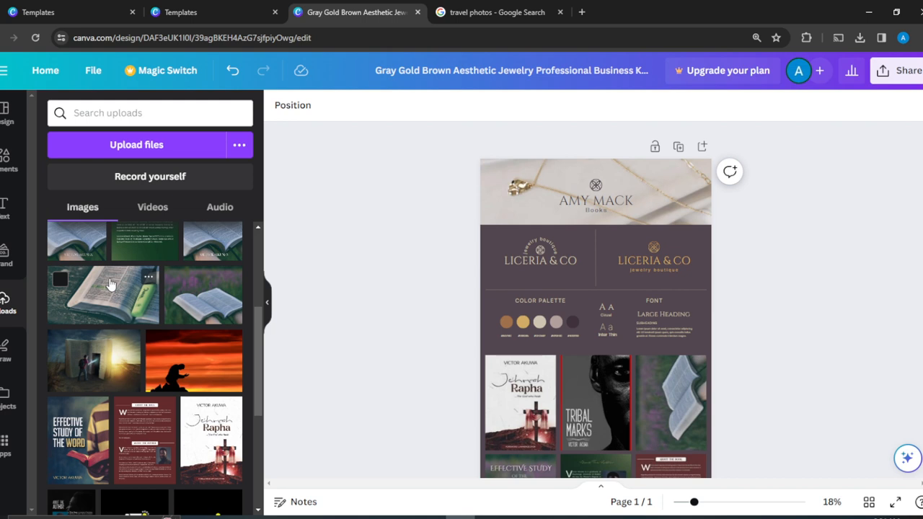
drag(110, 285, 615, 189)
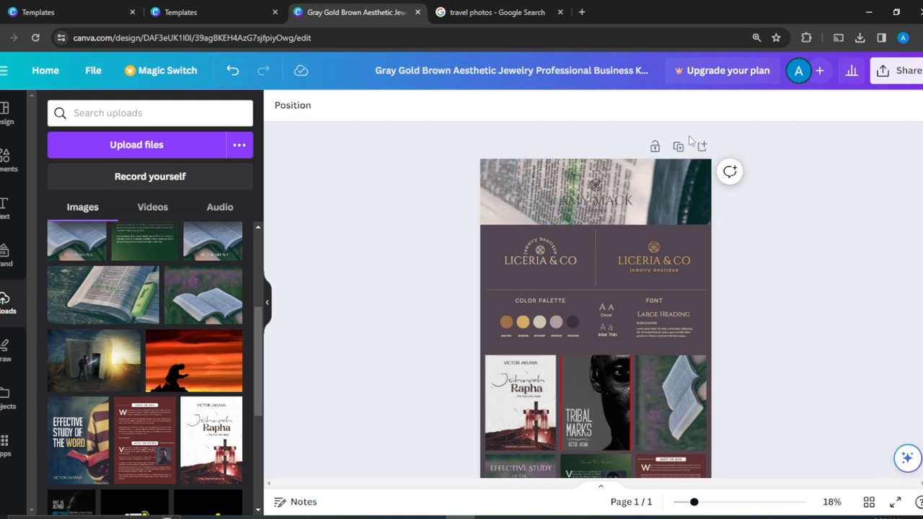
click(229, 74)
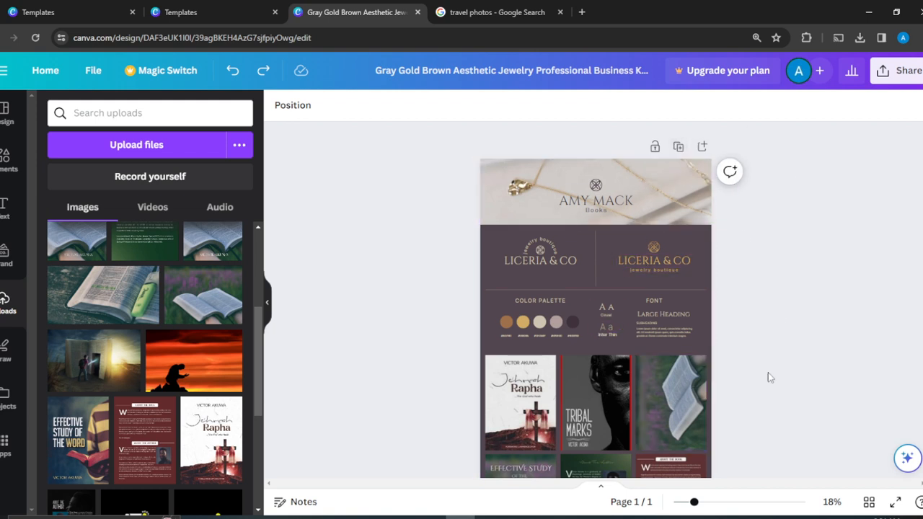
Step: Select the LICERIA & CO logo texts, banner image and divider line, previewing text colours
click(678, 267)
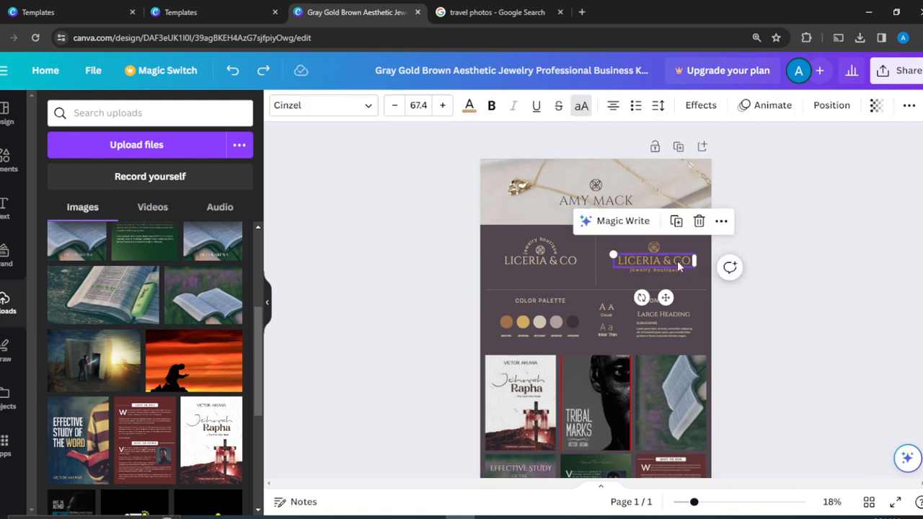
click(469, 106)
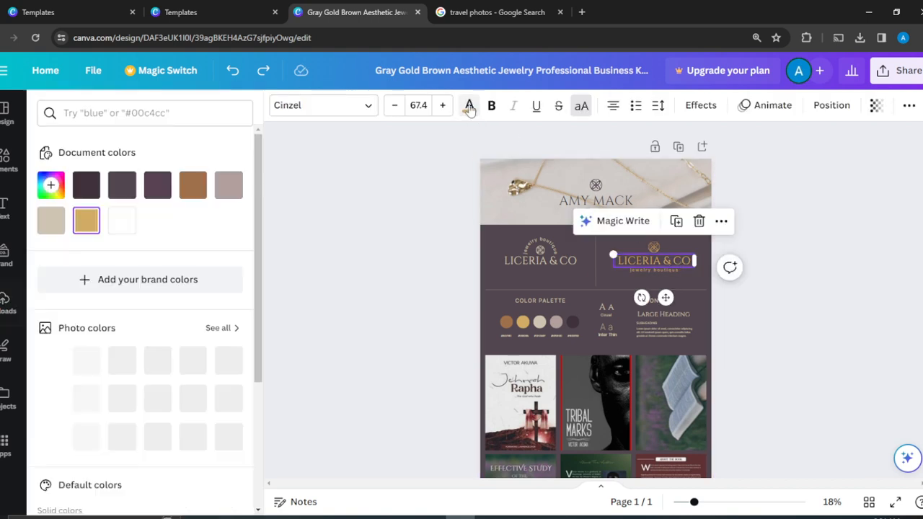
click(808, 165)
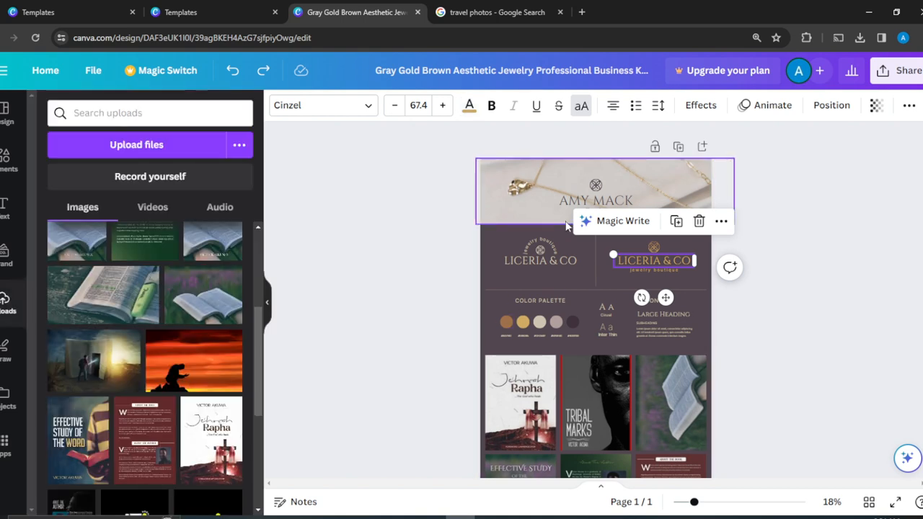
click(508, 214)
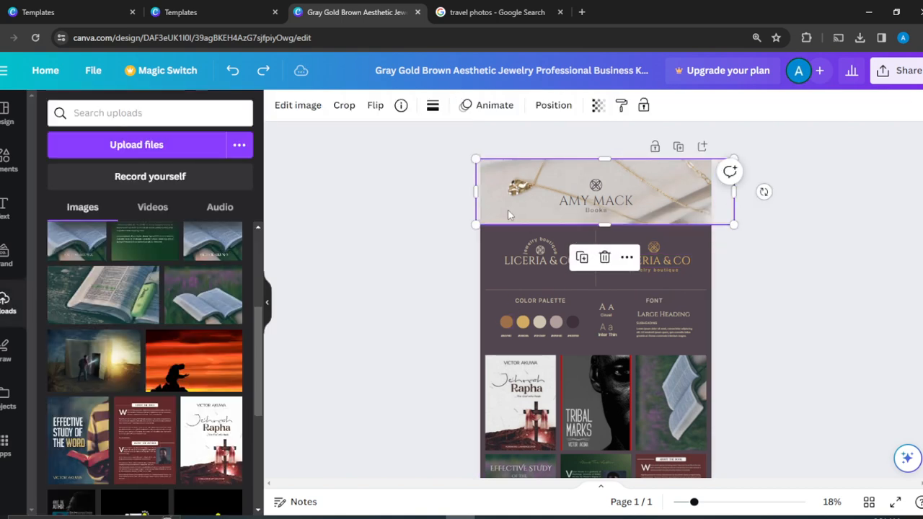
click(502, 264)
click(498, 288)
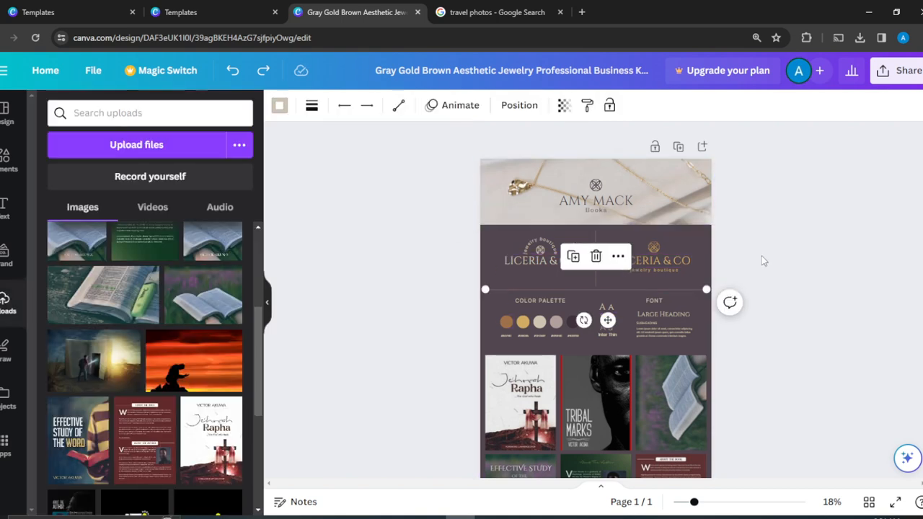
Step: Set the page background to brown, trying mauve and dark red along the way
click(707, 251)
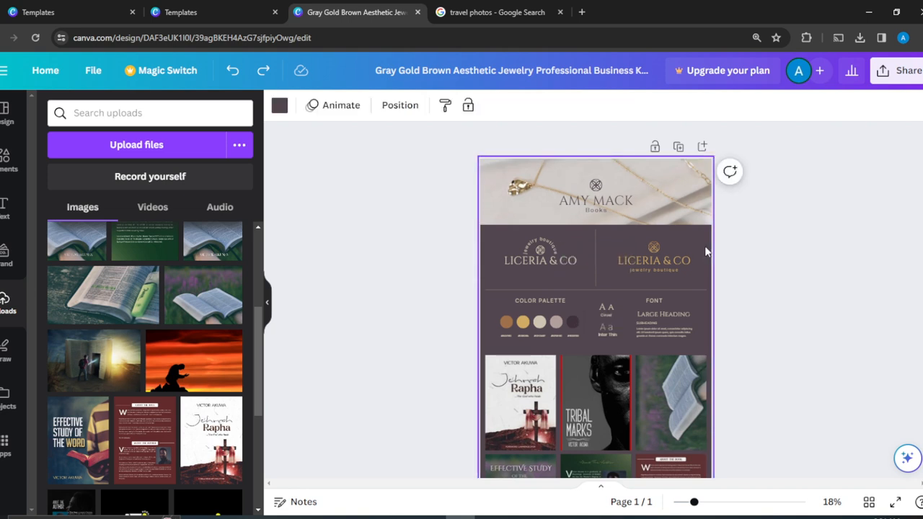
click(279, 105)
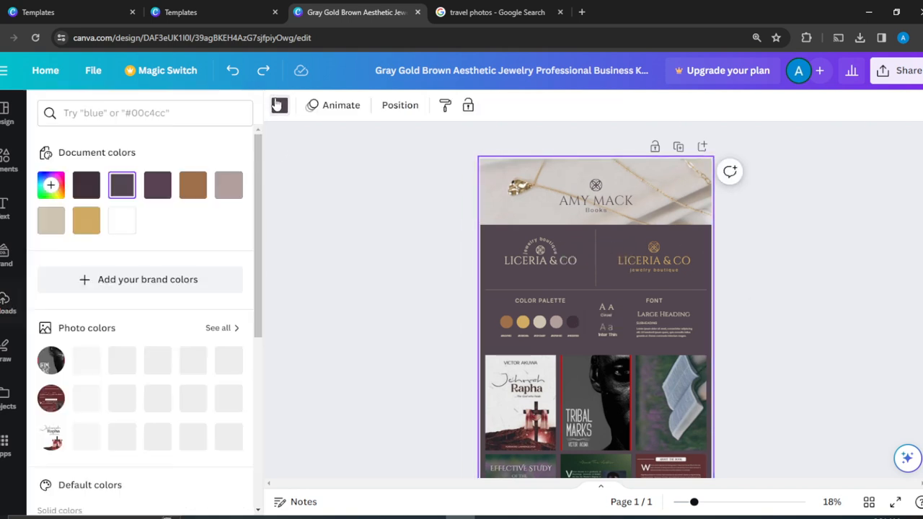
click(191, 189)
click(228, 186)
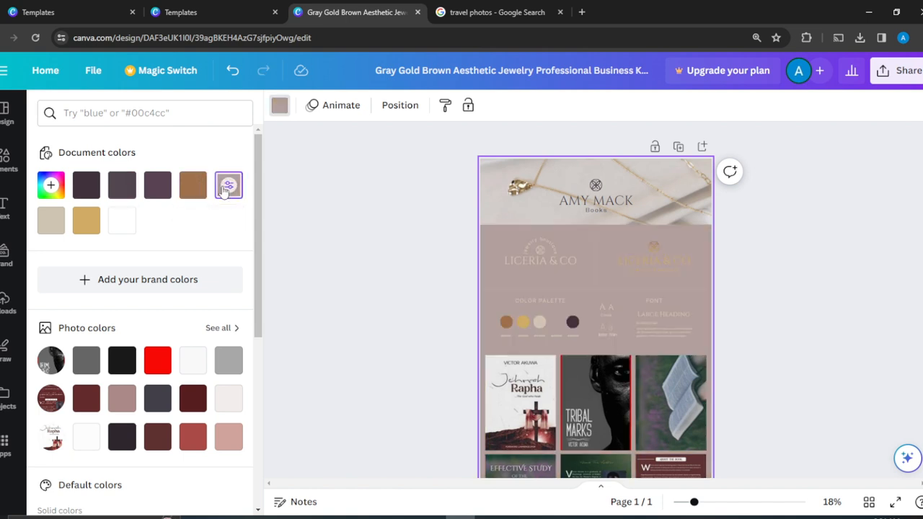
click(193, 189)
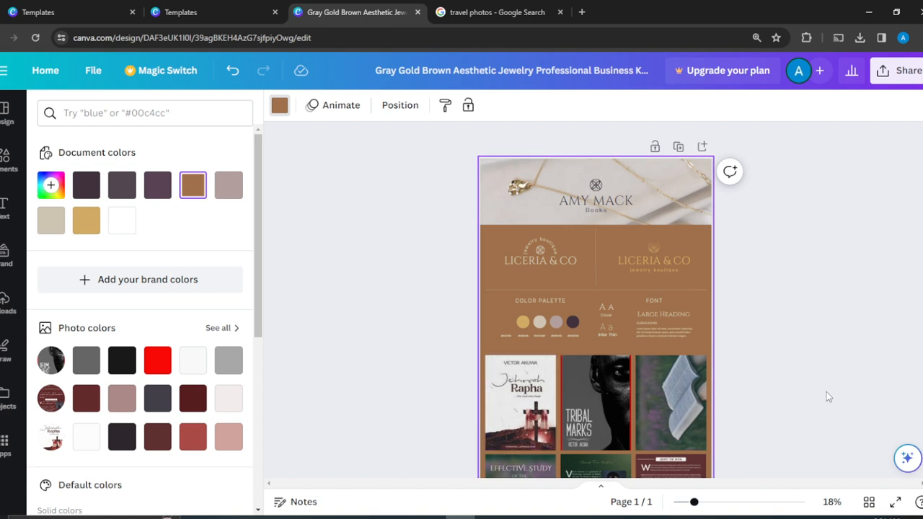
click(197, 401)
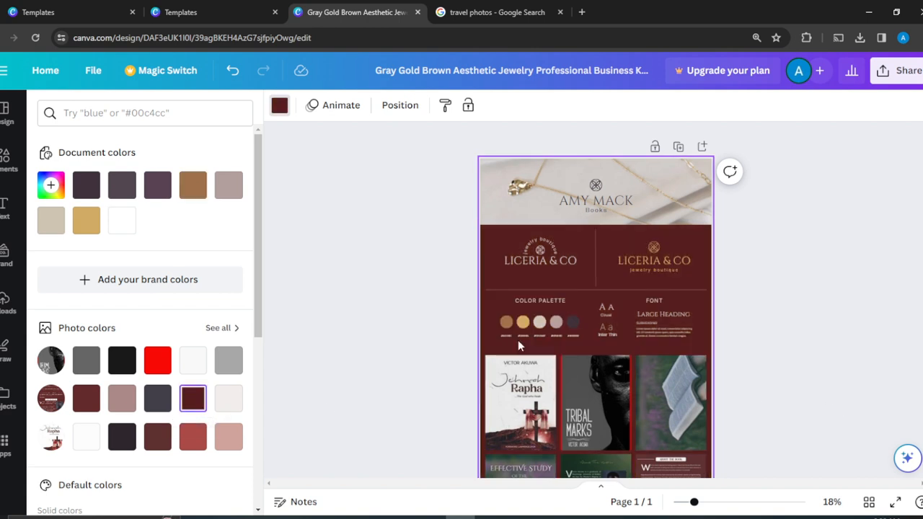
key(Escape)
Step: Nudge the TRIBAL MARKS image, then undo back to the brown background
scroll(793, 307, down, 3)
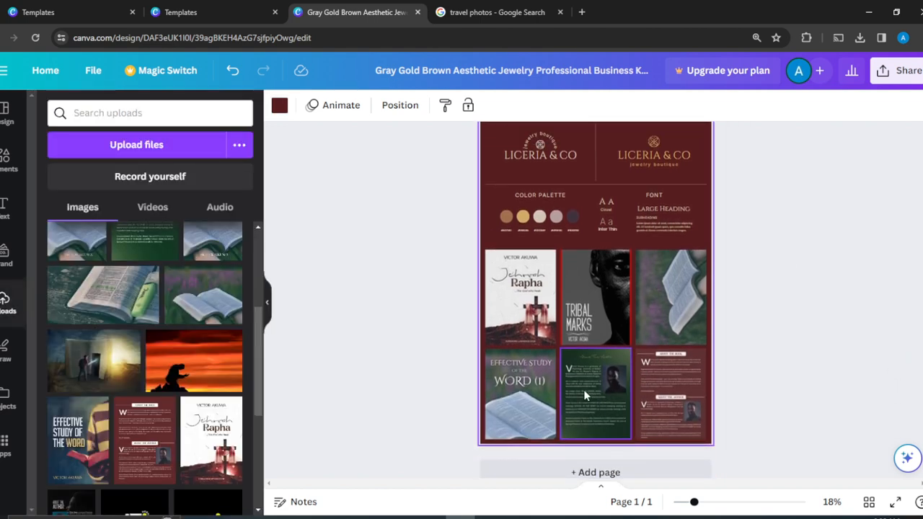
mouse_move(586, 324)
mouse_down()
mouse_move(657, 313)
mouse_move(498, 311)
mouse_move(552, 308)
mouse_move(587, 324)
mouse_up()
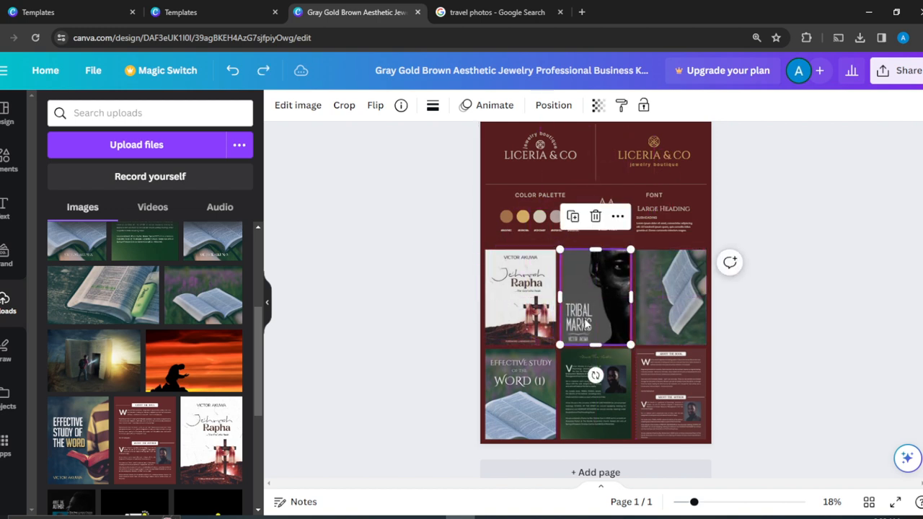
click(793, 278)
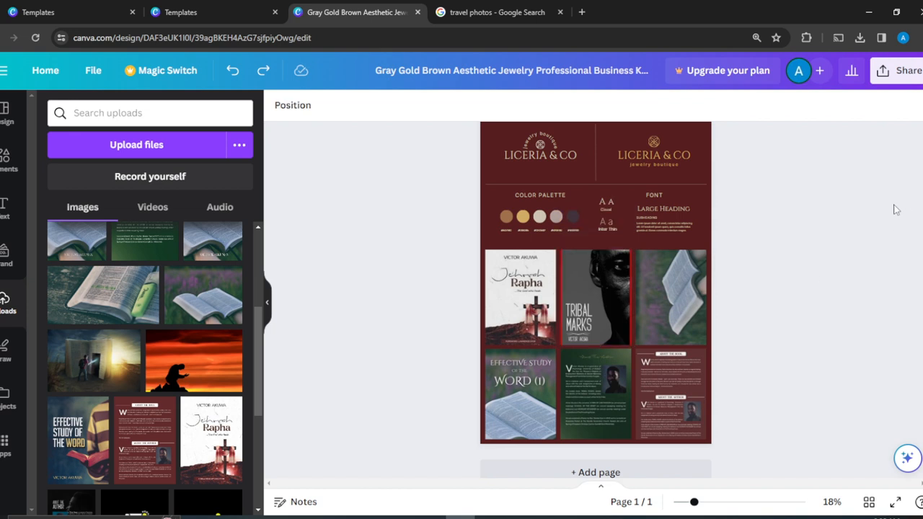
key(ctrl+z)
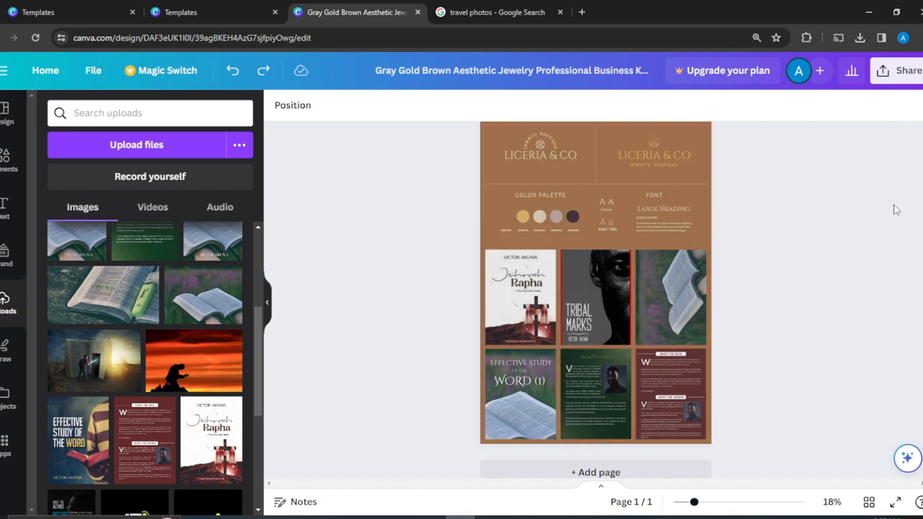
key(ctrl+z)
key(ctrl+z)
key(ctrl+z)
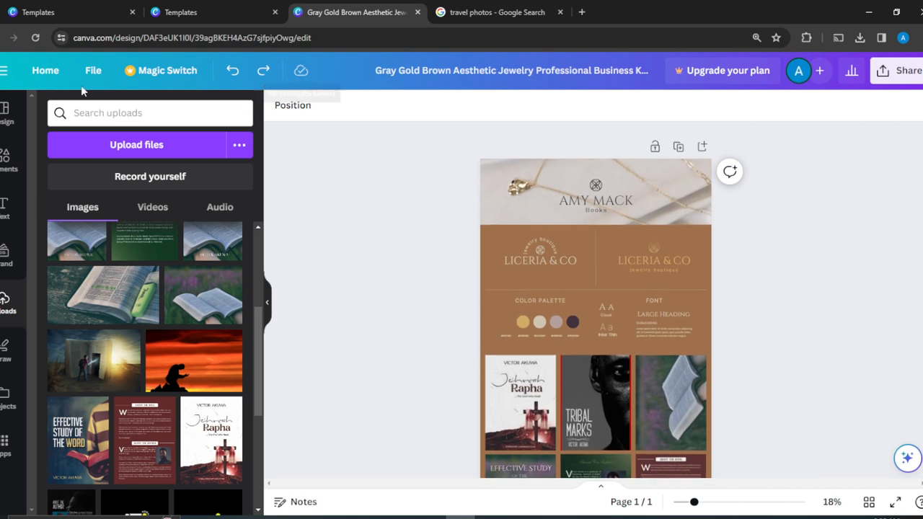
click(497, 238)
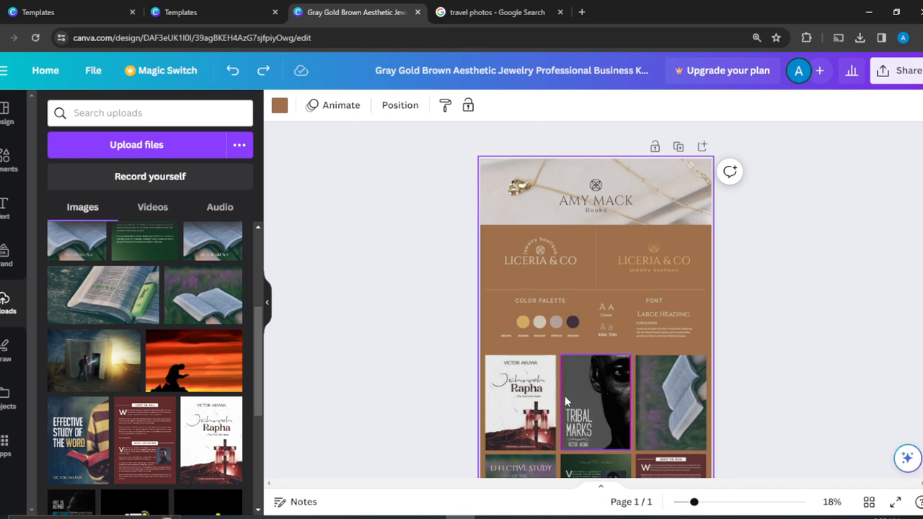
click(553, 259)
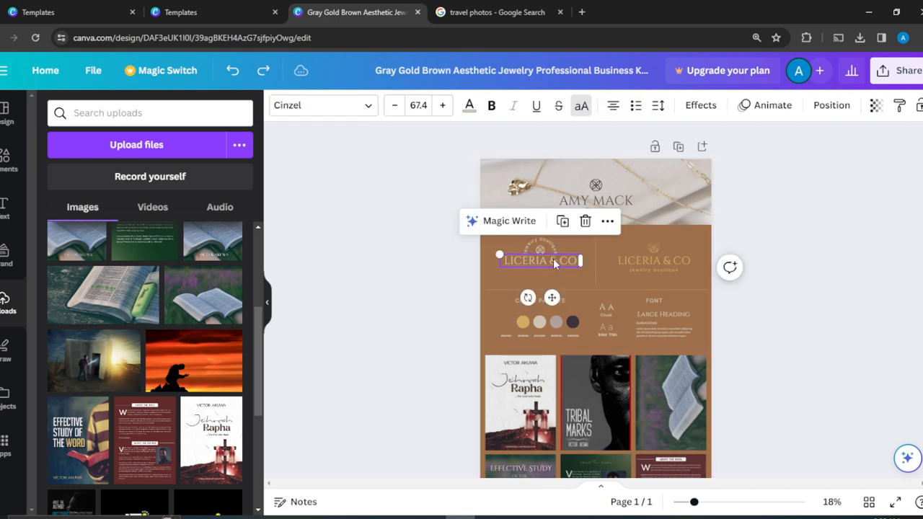
click(610, 221)
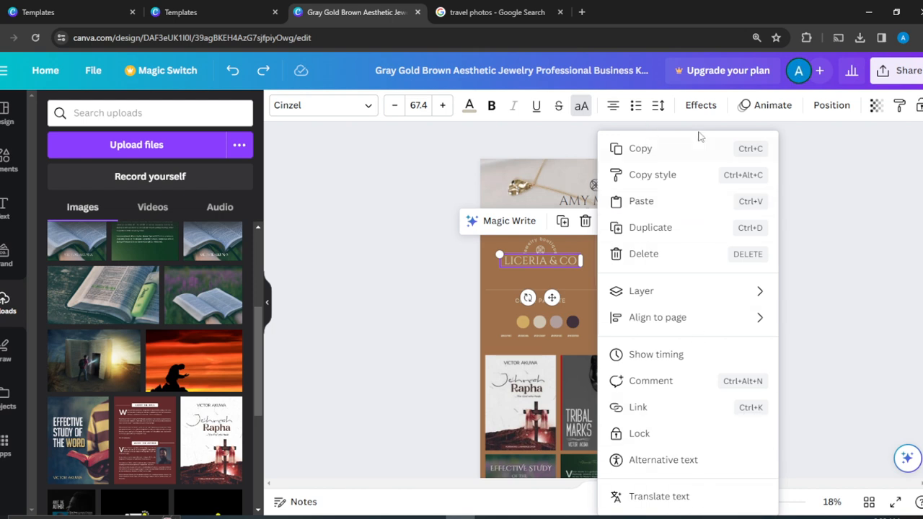
click(885, 259)
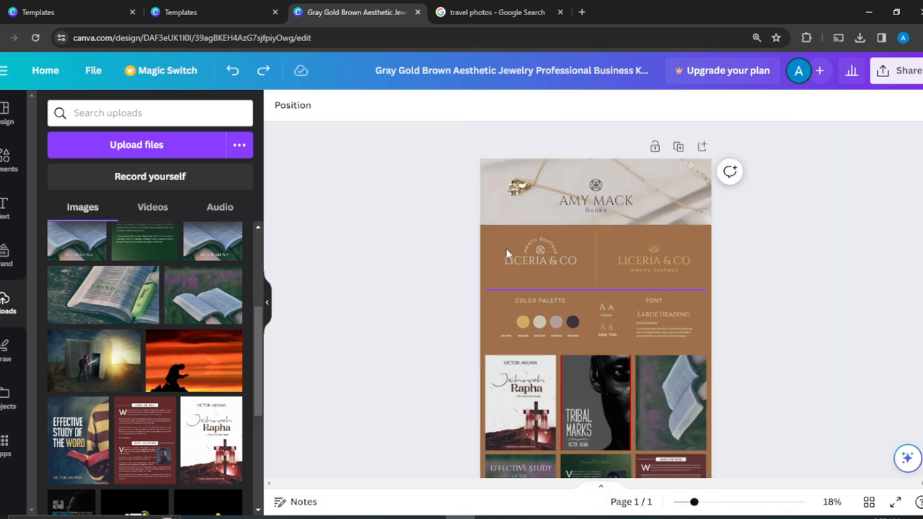
scroll(824, 272, down, 1)
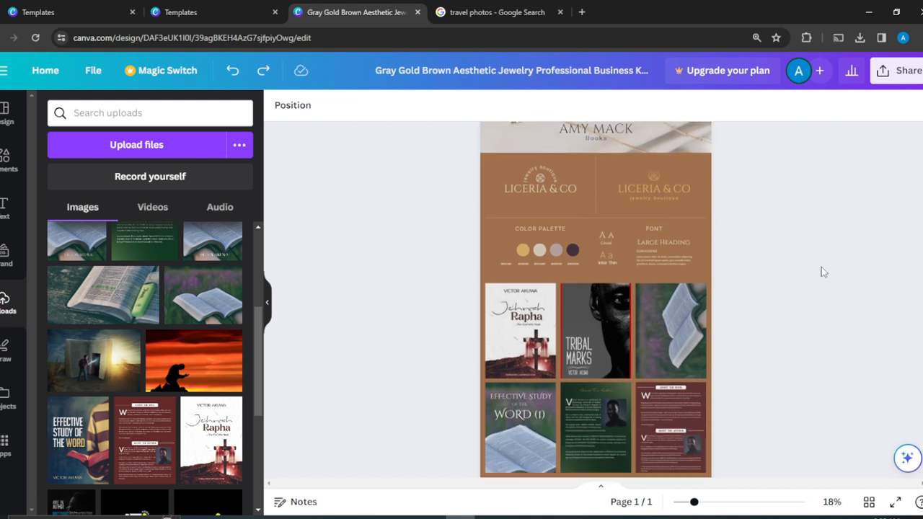
click(910, 71)
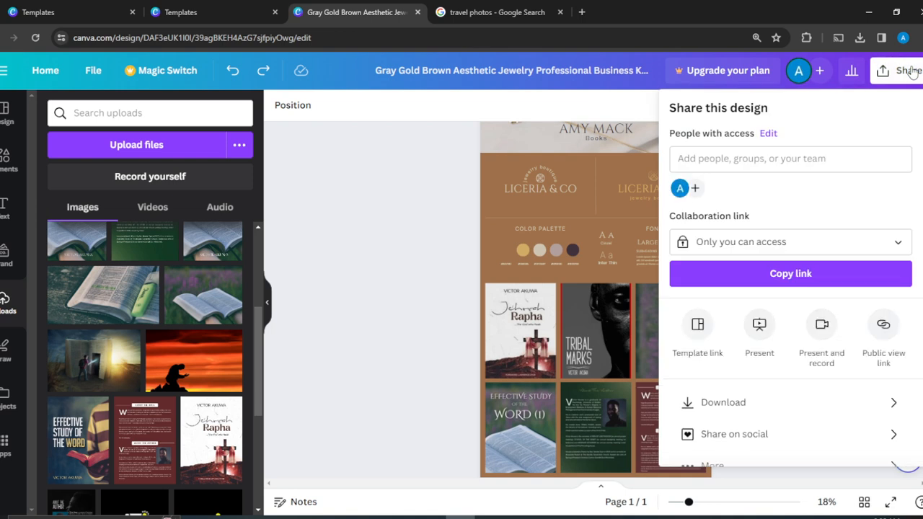
click(423, 321)
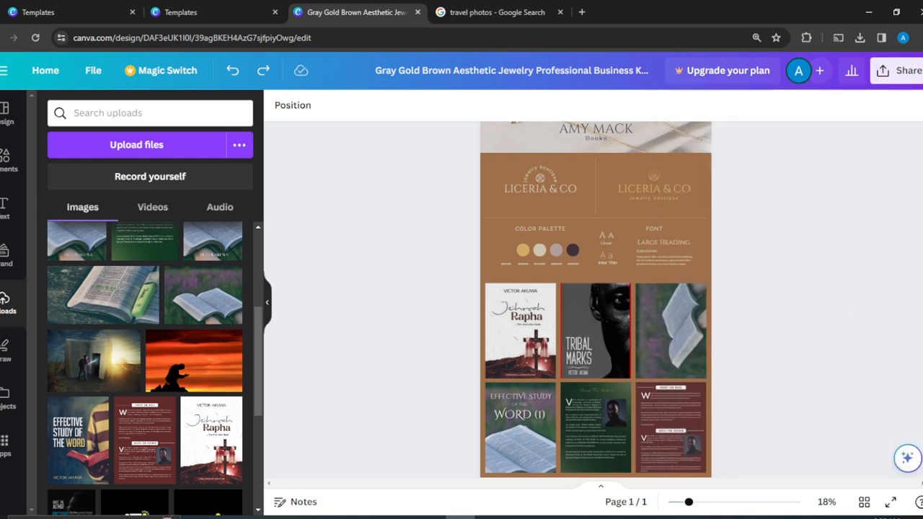